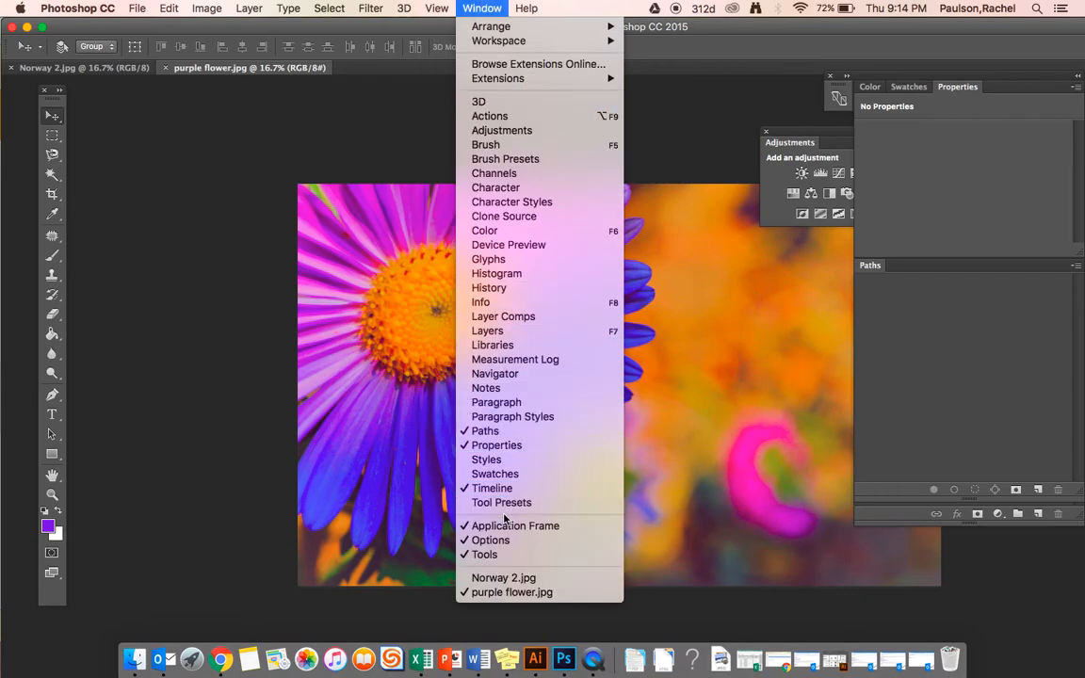
- Select the orange background beside the flower with the Magic Wand tool and undock the purple flower.jpg window
left_click(54, 113)
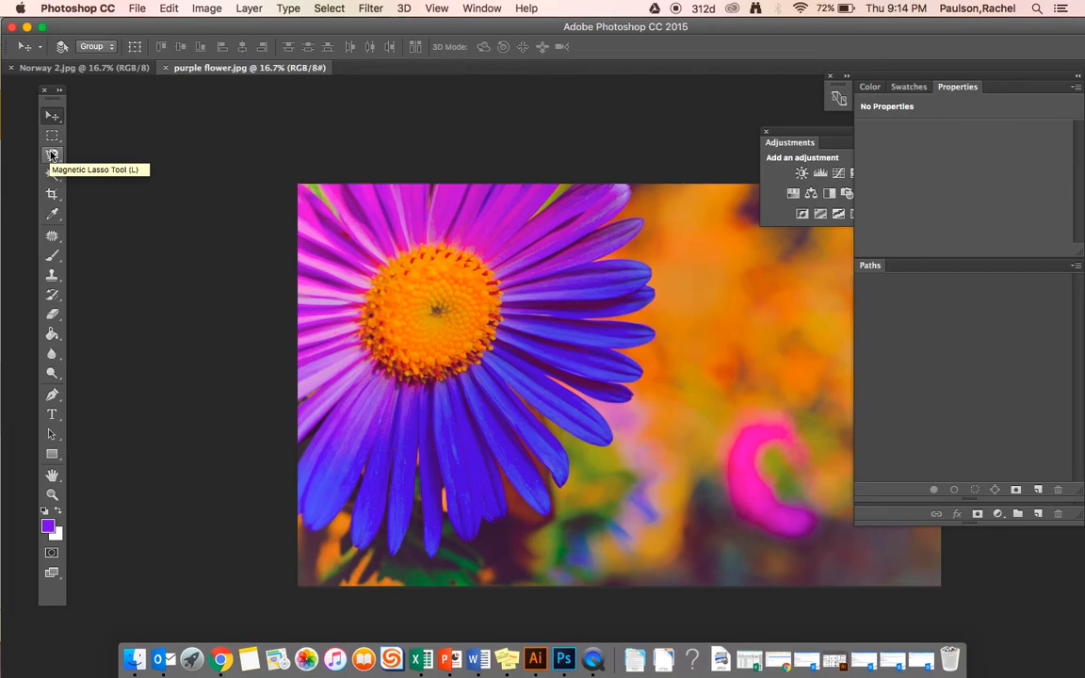
left_click(51, 179)
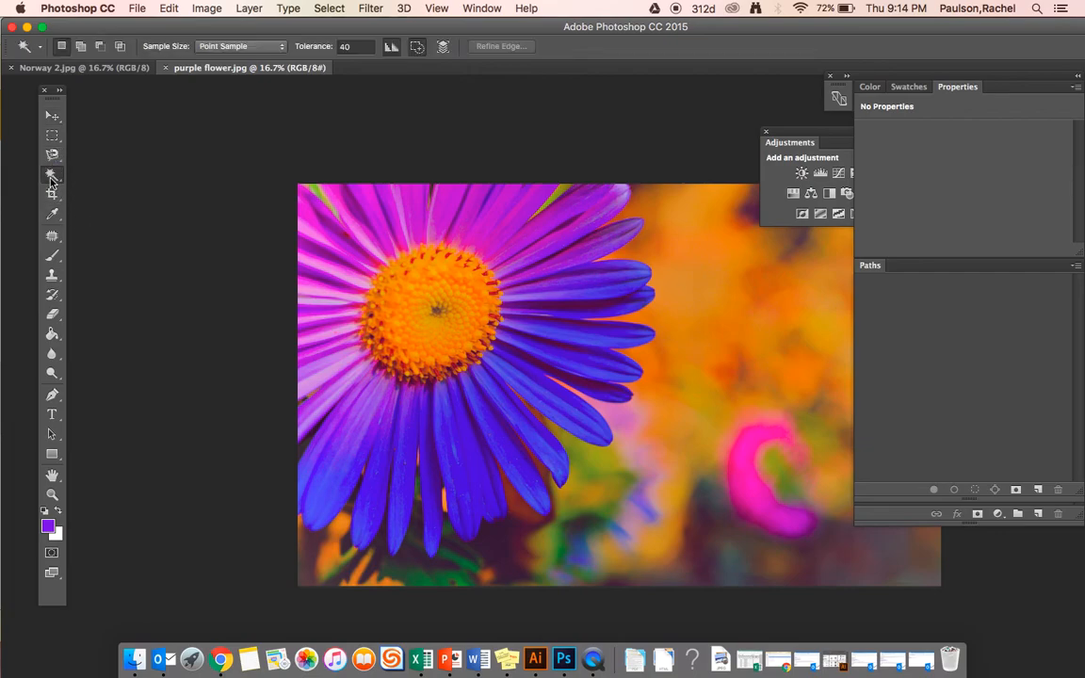
left_click(52, 178)
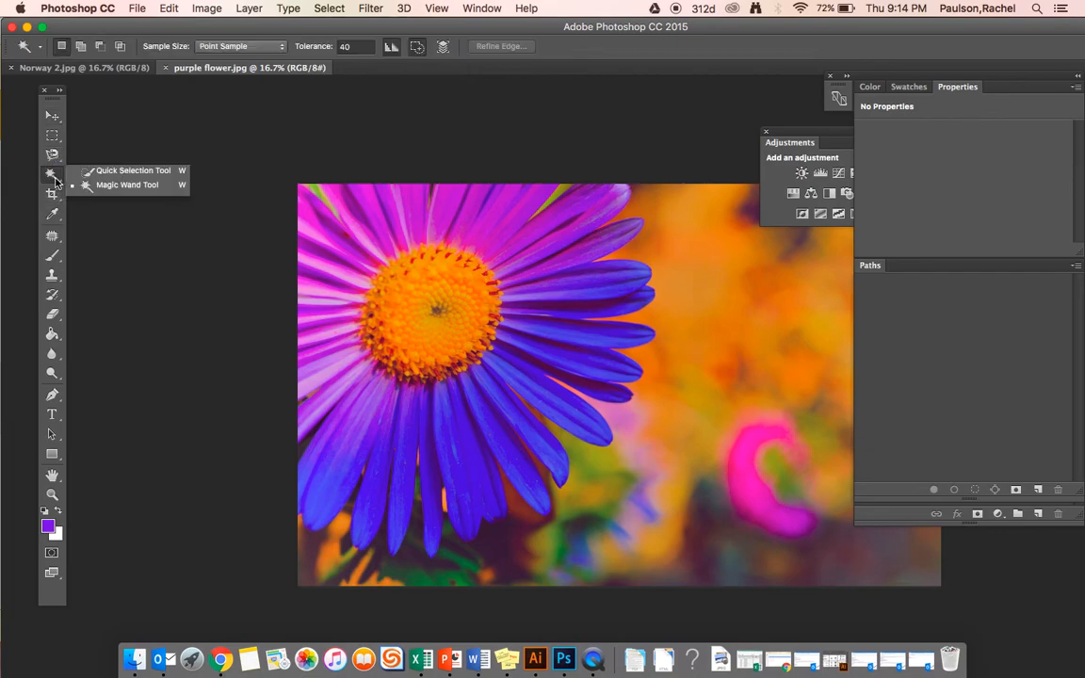
left_click(107, 186)
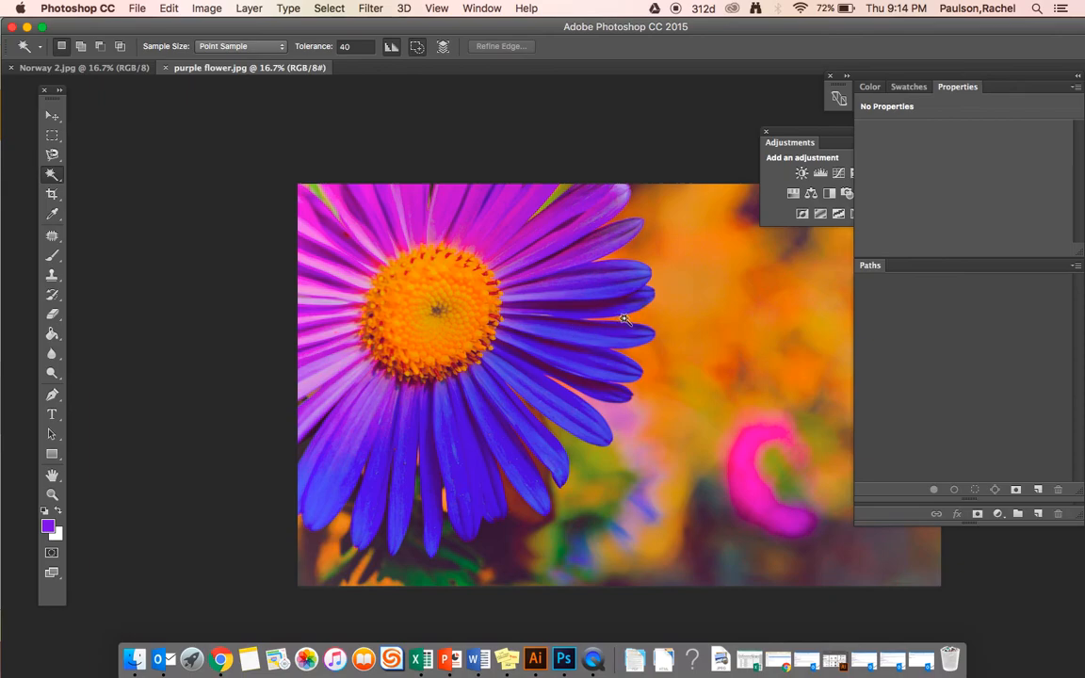
left_click(701, 306)
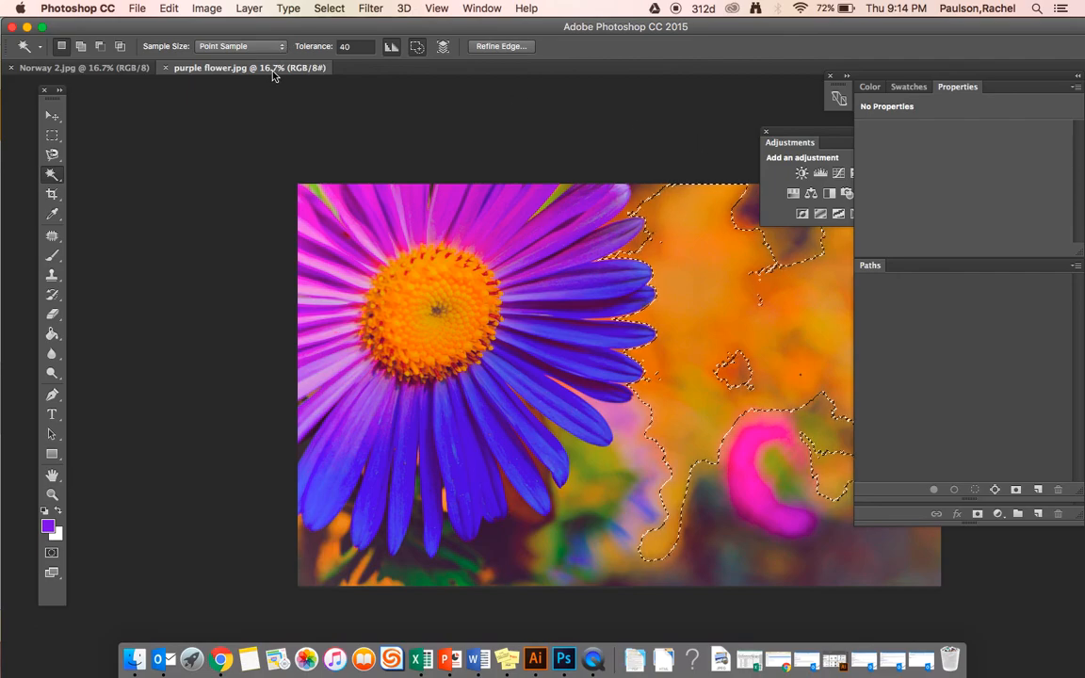
left_click_drag(274, 78, 366, 136)
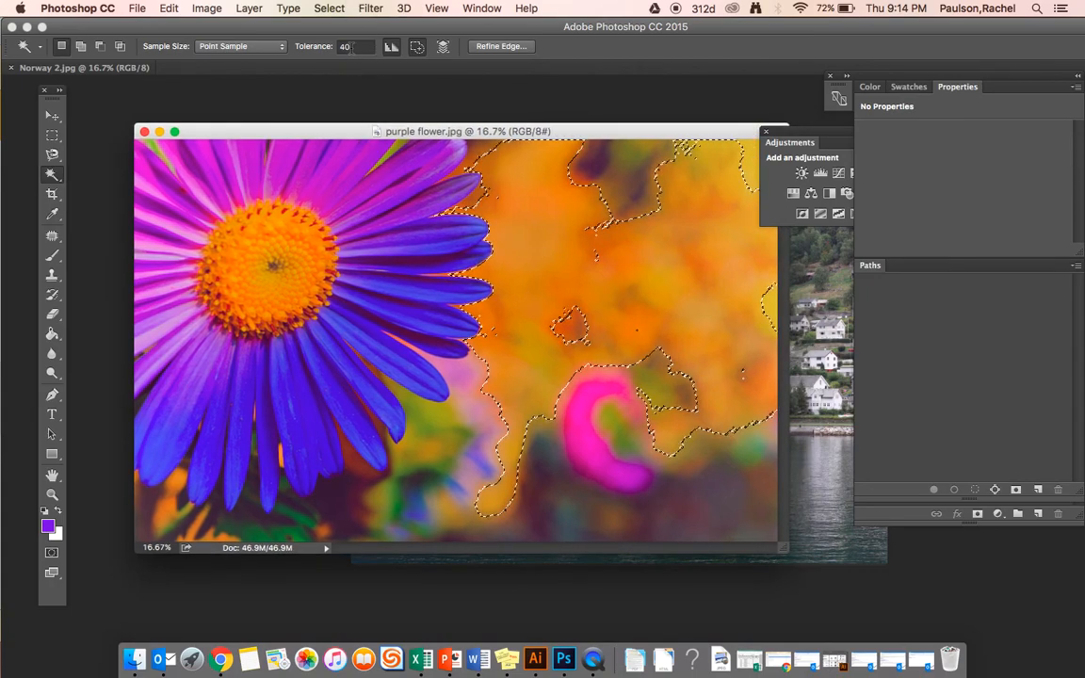
- Set the Magic Wand tolerance to 80 and add the pink shape, dark lower background and upper background areas to the selection
left_click(344, 46)
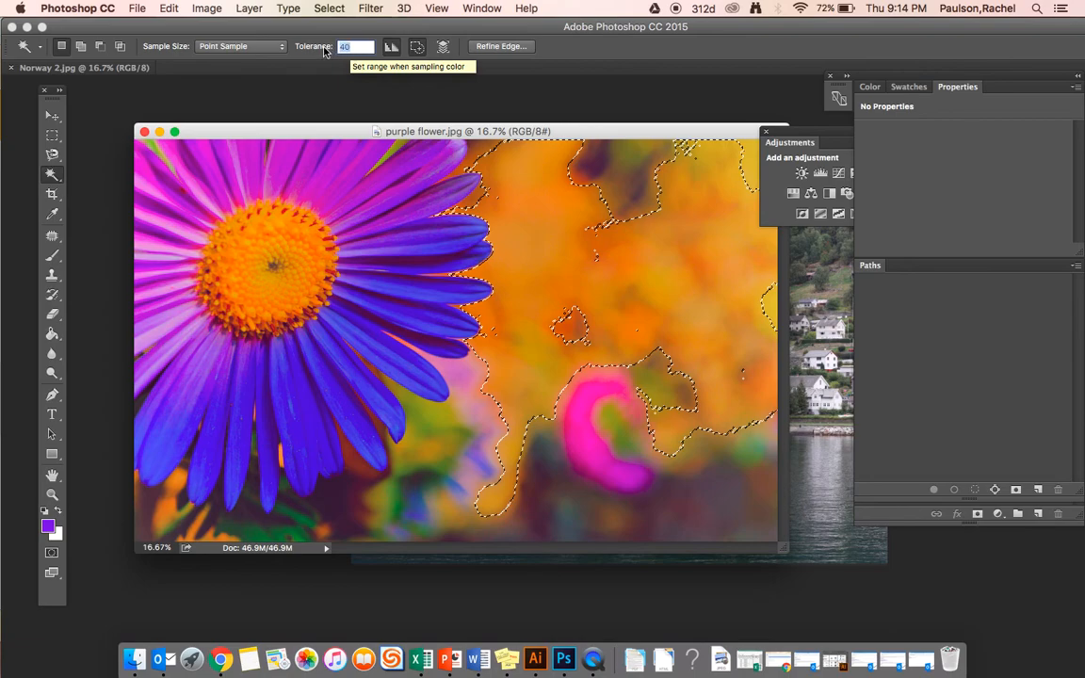
type("80")
key("shift")
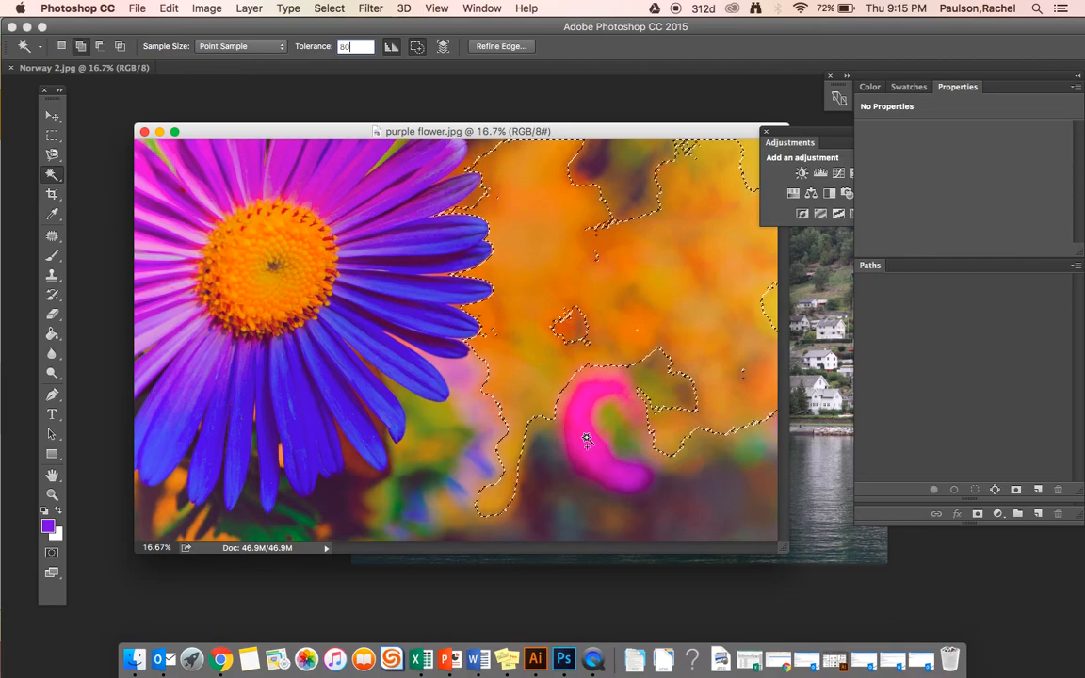
left_click(585, 439, "shift")
left_click(553, 457, "shift")
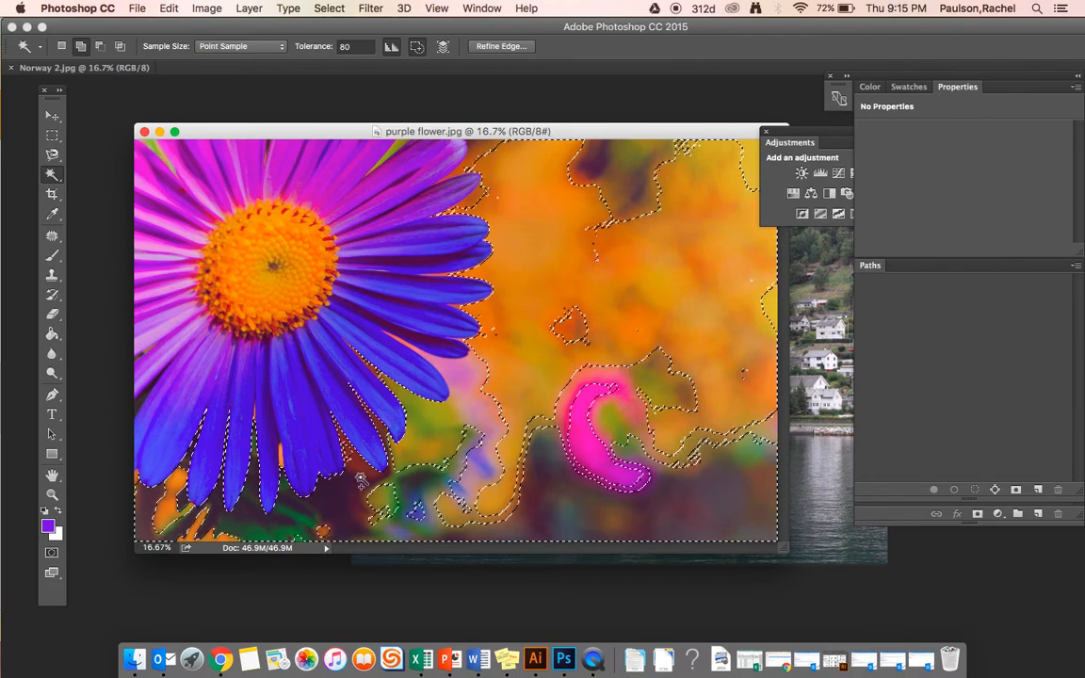
left_click(403, 502, "shift")
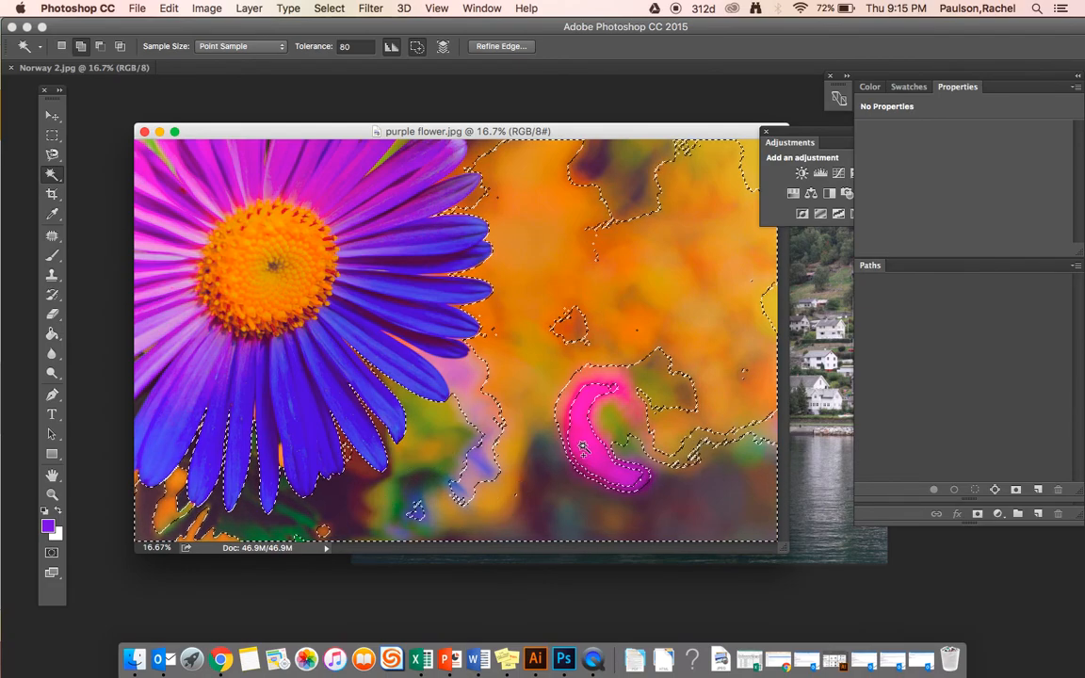
left_click(581, 346, "shift")
left_click(595, 162, "shift")
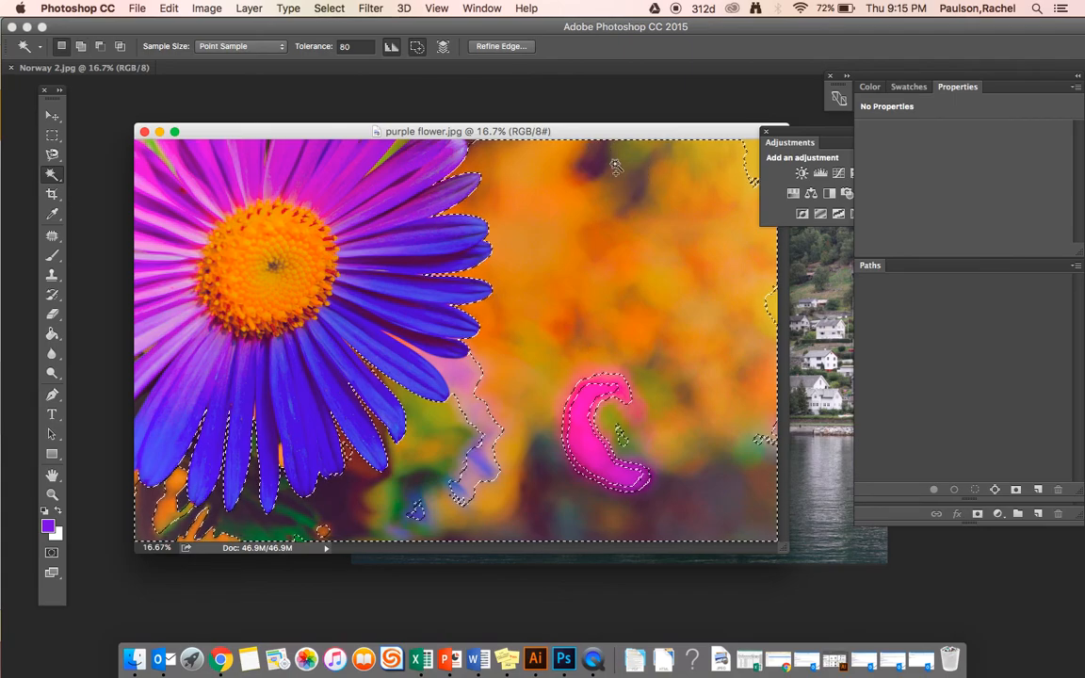
- Add the remaining background patches at the right edge, below the petals and around the pink shape to the selection
left_click(752, 167, "shift")
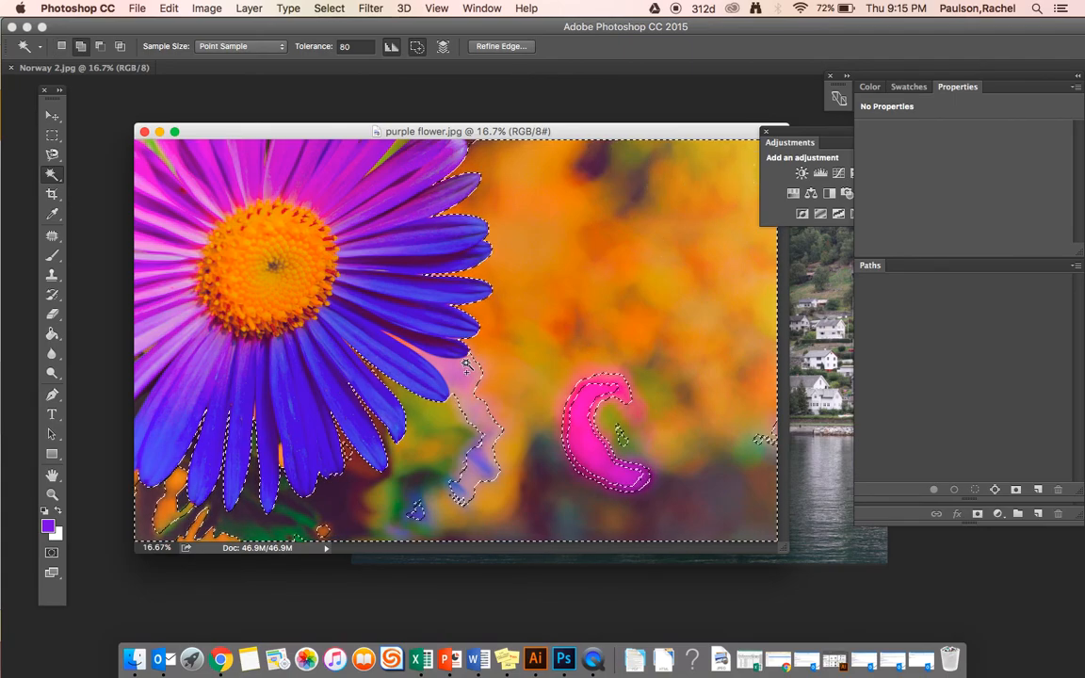
left_click(477, 403, "shift")
left_click(456, 488, "shift")
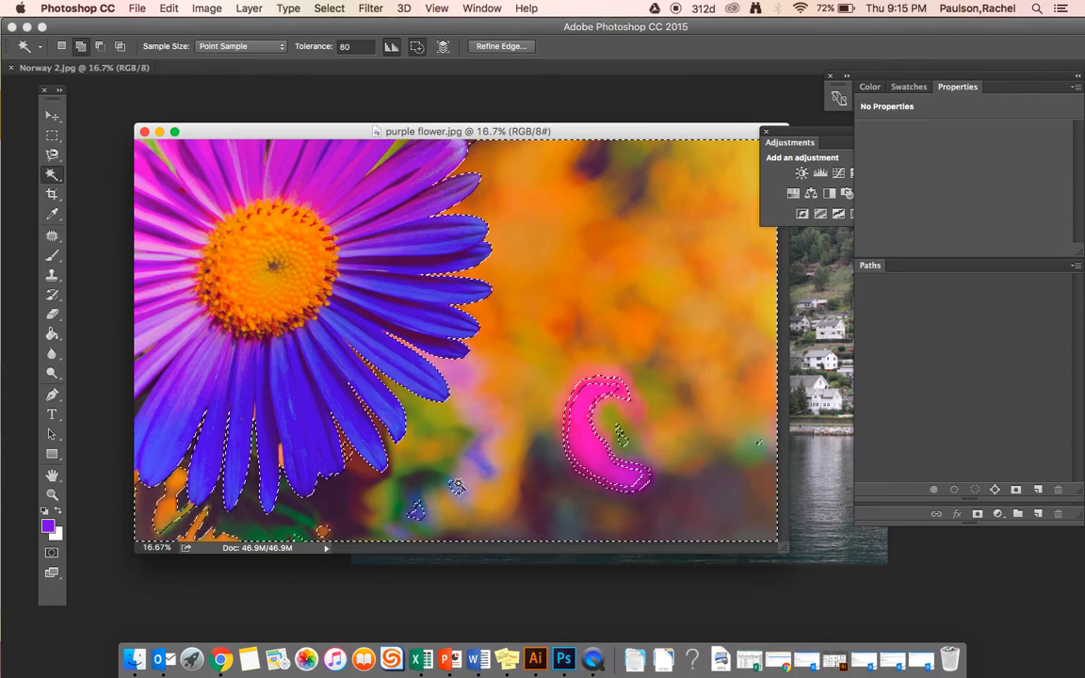
left_click(416, 509, "shift")
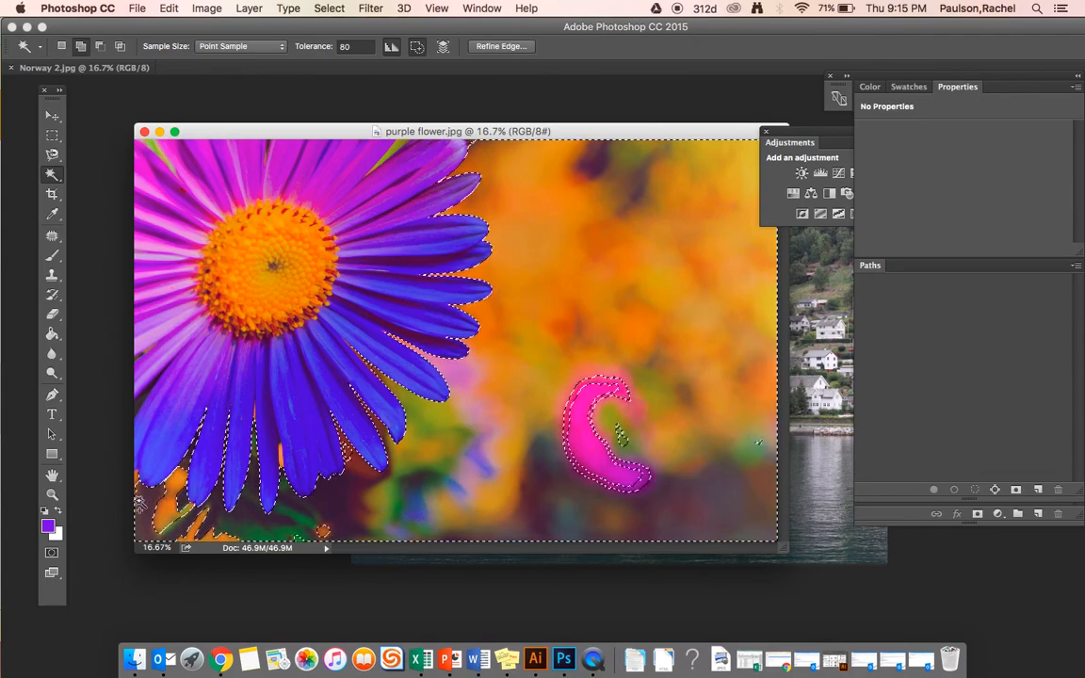
left_click(170, 501, "shift")
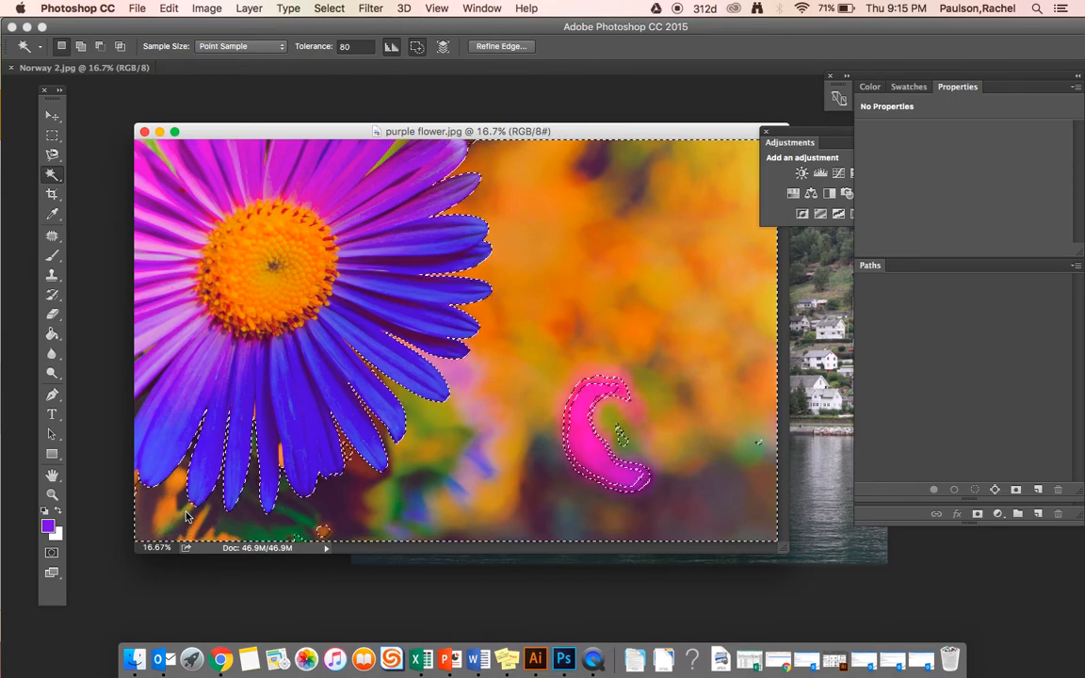
left_click(616, 389, "shift")
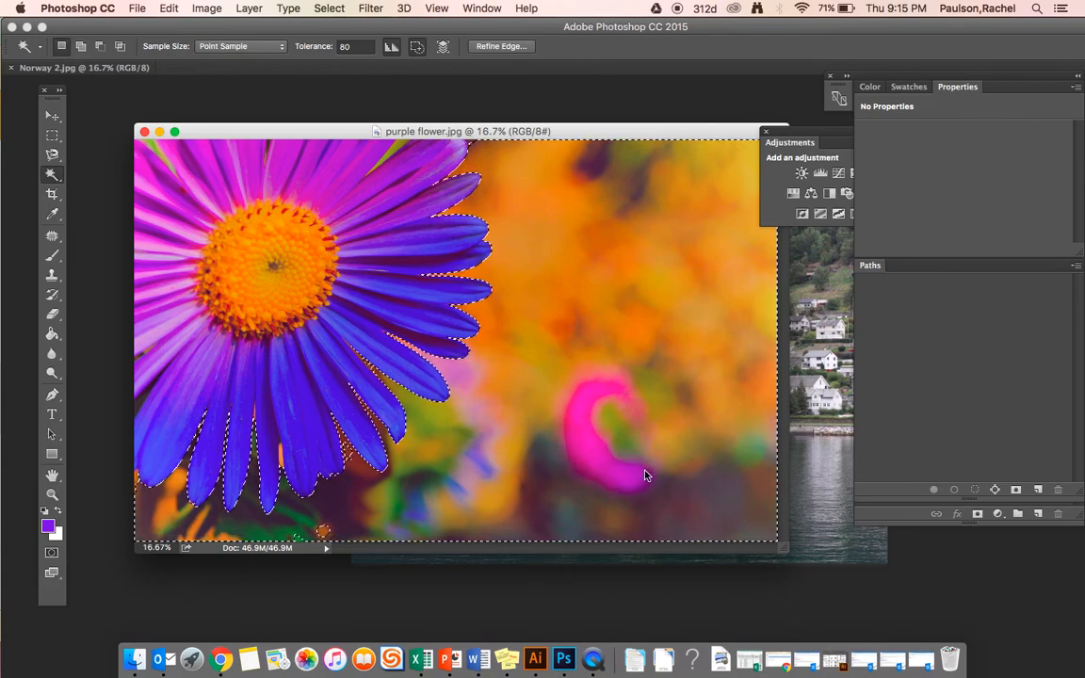
left_click(639, 474, "shift")
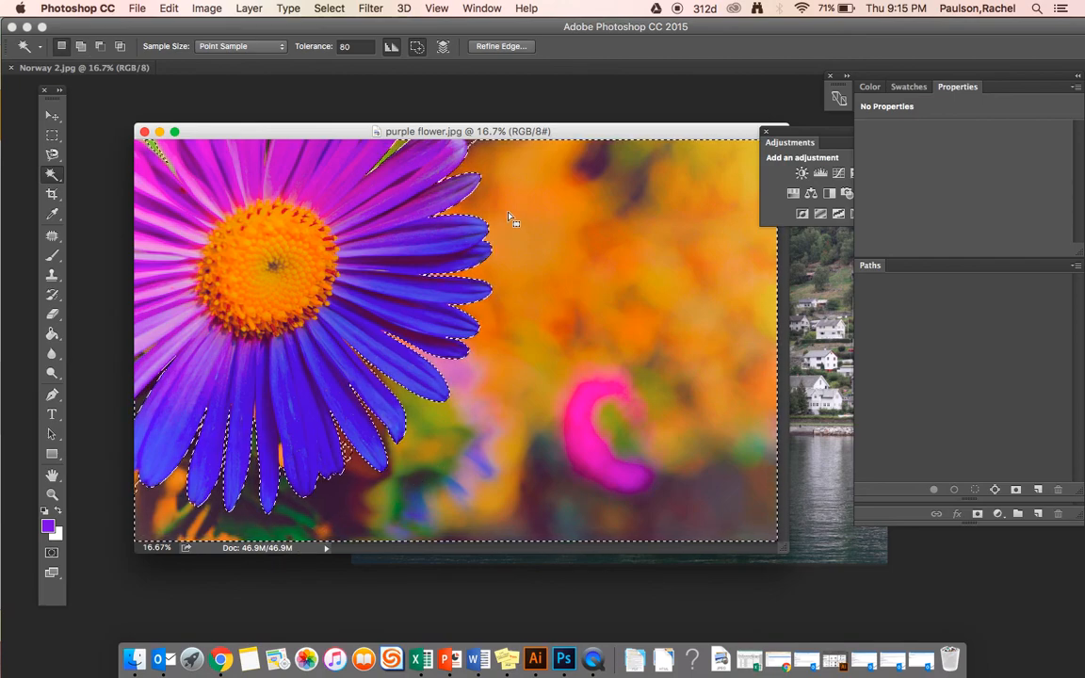
- Invert the selection to the flower, apply a Hue/Saturation adjustment with Saturation -30 and close the Adjustments panel
left_click(324, 9)
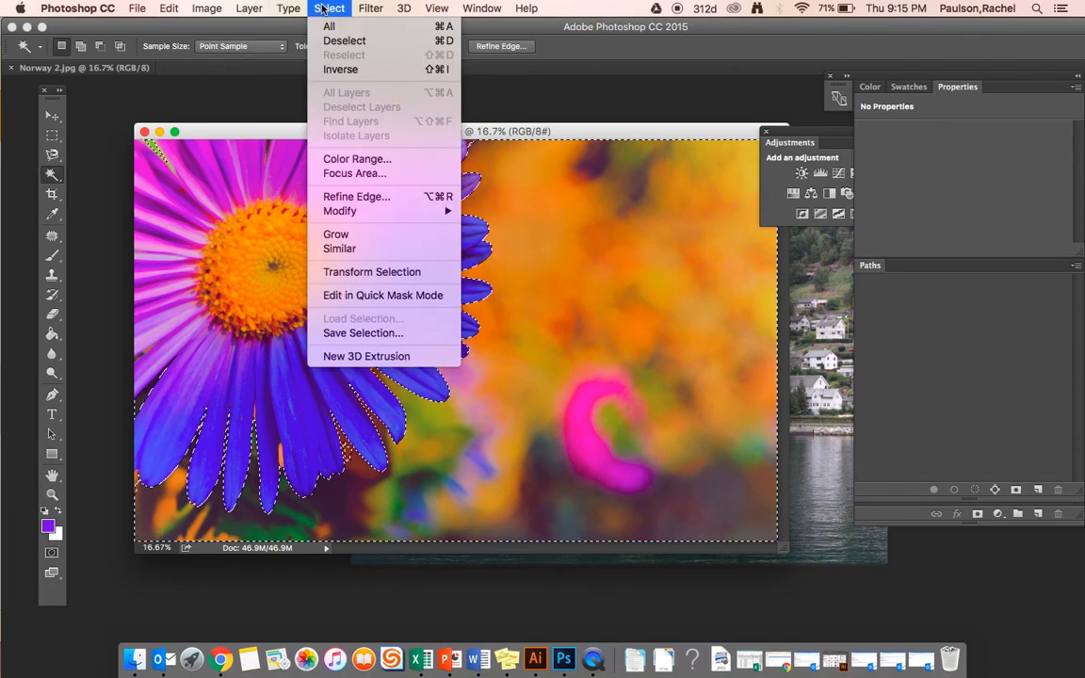
left_click(339, 70)
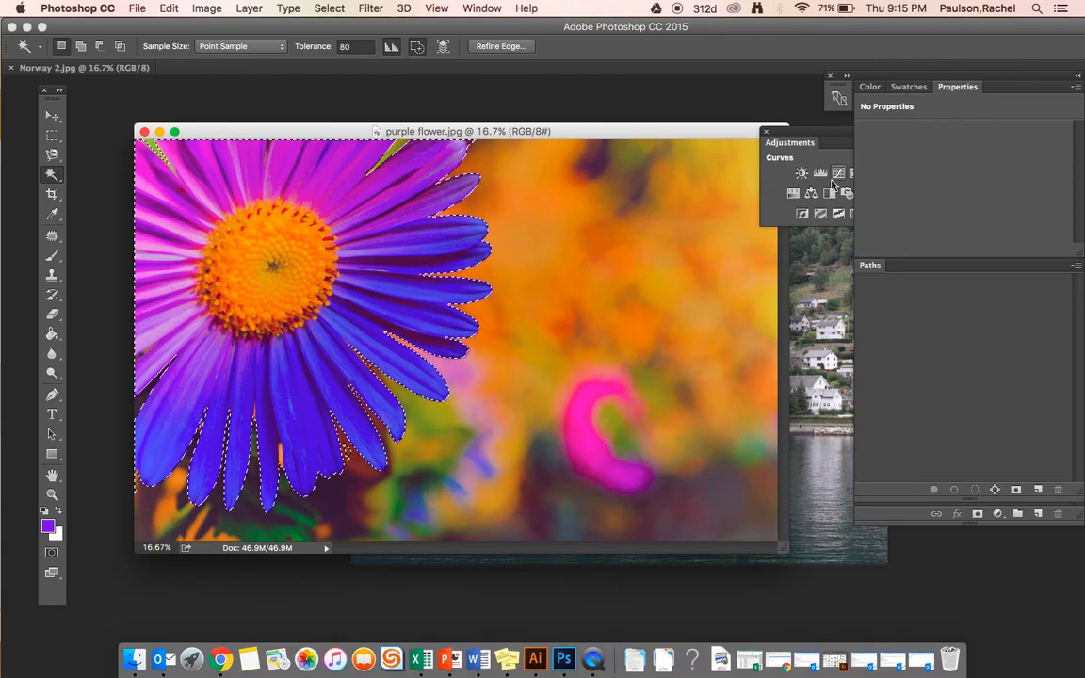
left_click_drag(835, 141, 786, 141)
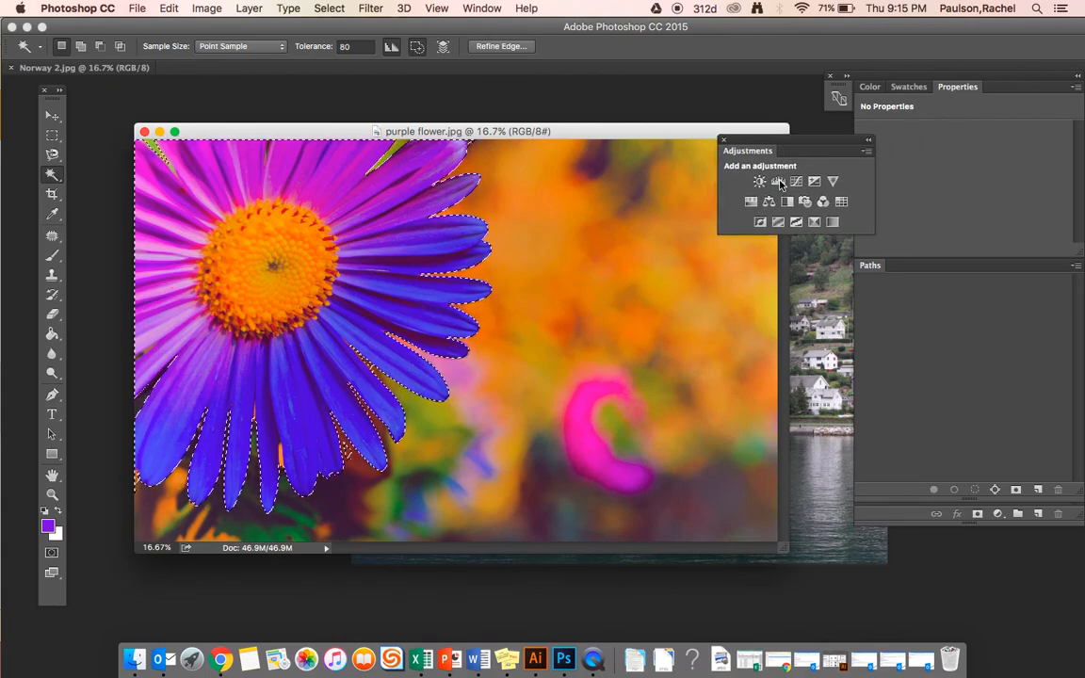
left_click(751, 201)
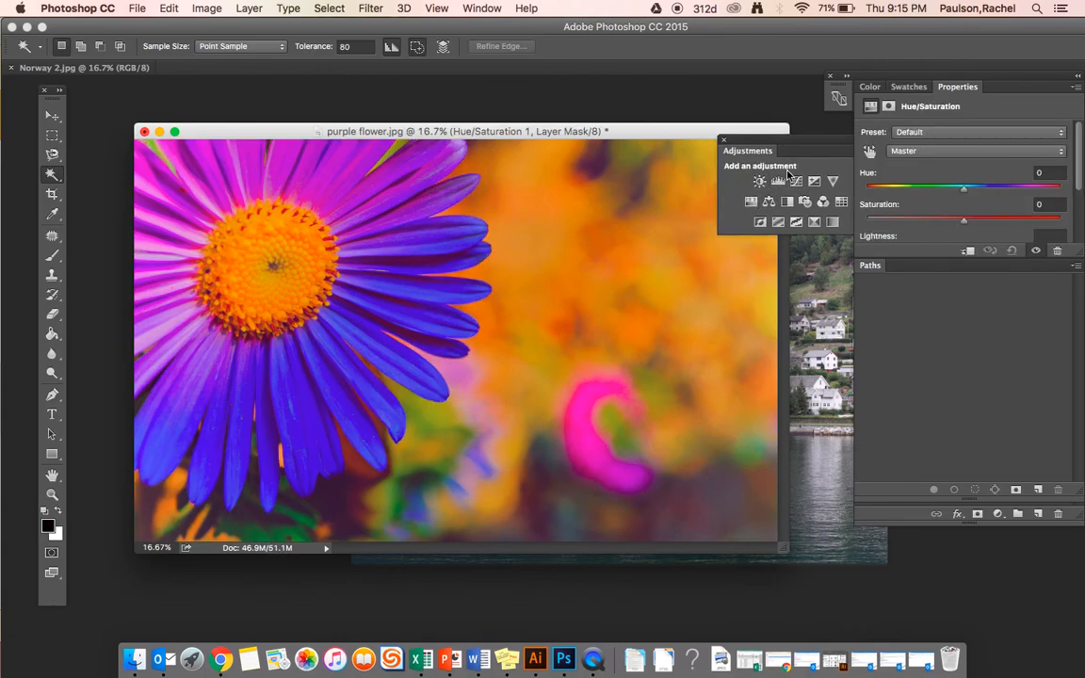
left_click_drag(964, 226, 944, 239)
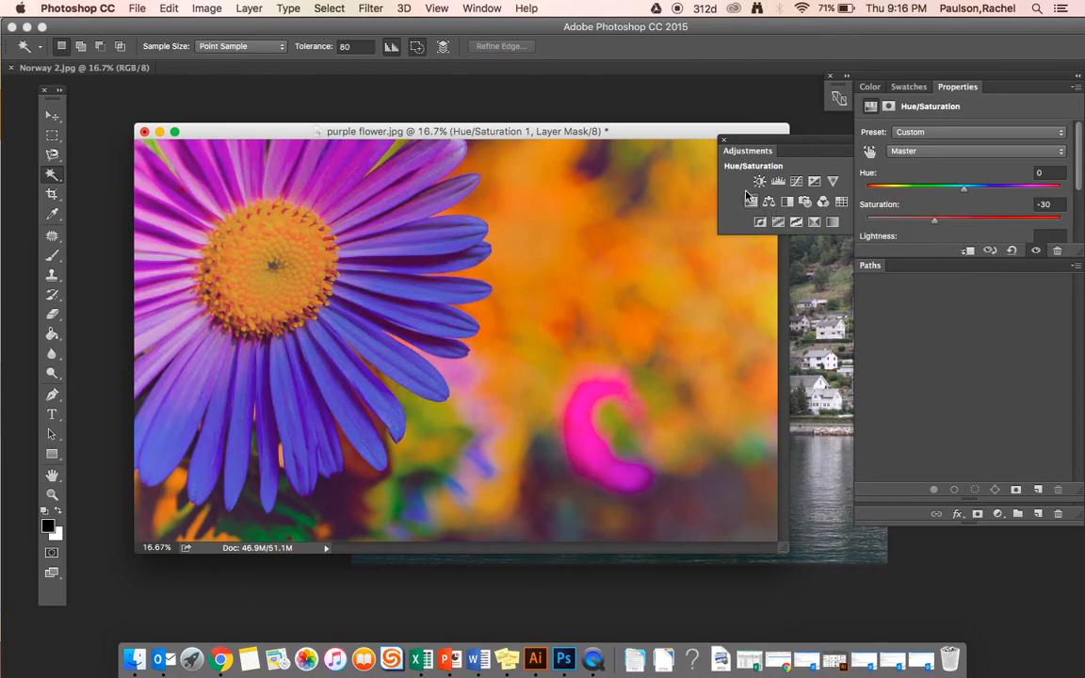
left_click(723, 140)
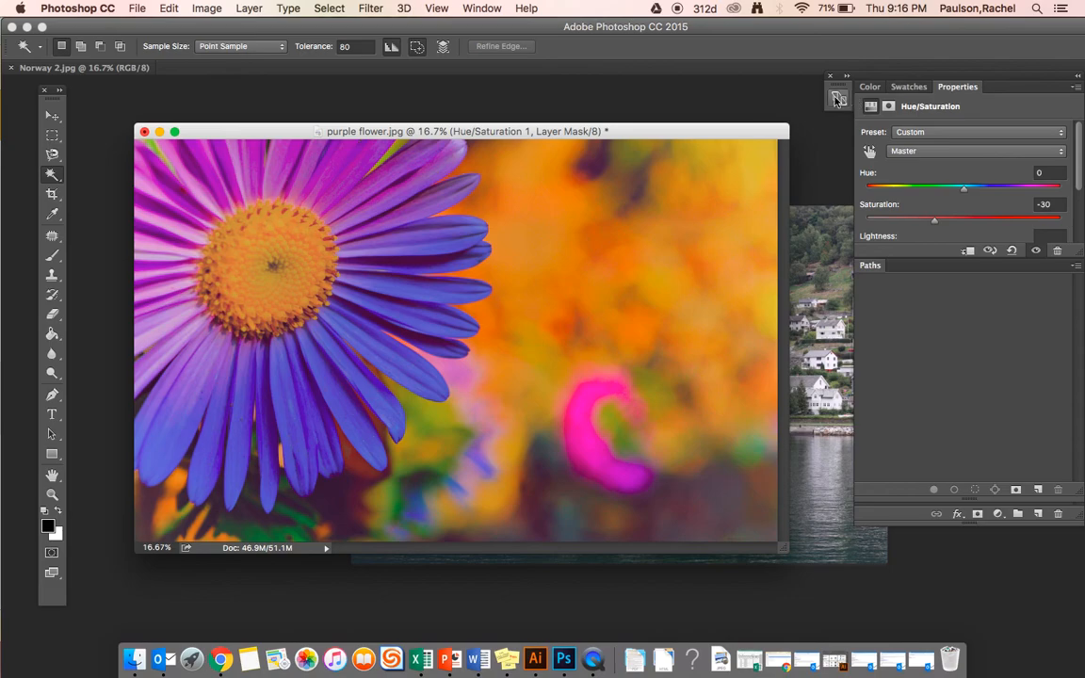
- Draw a loose freehand selection around the flower's yellow centre with the Lasso tool
left_click(53, 176)
left_click(52, 157)
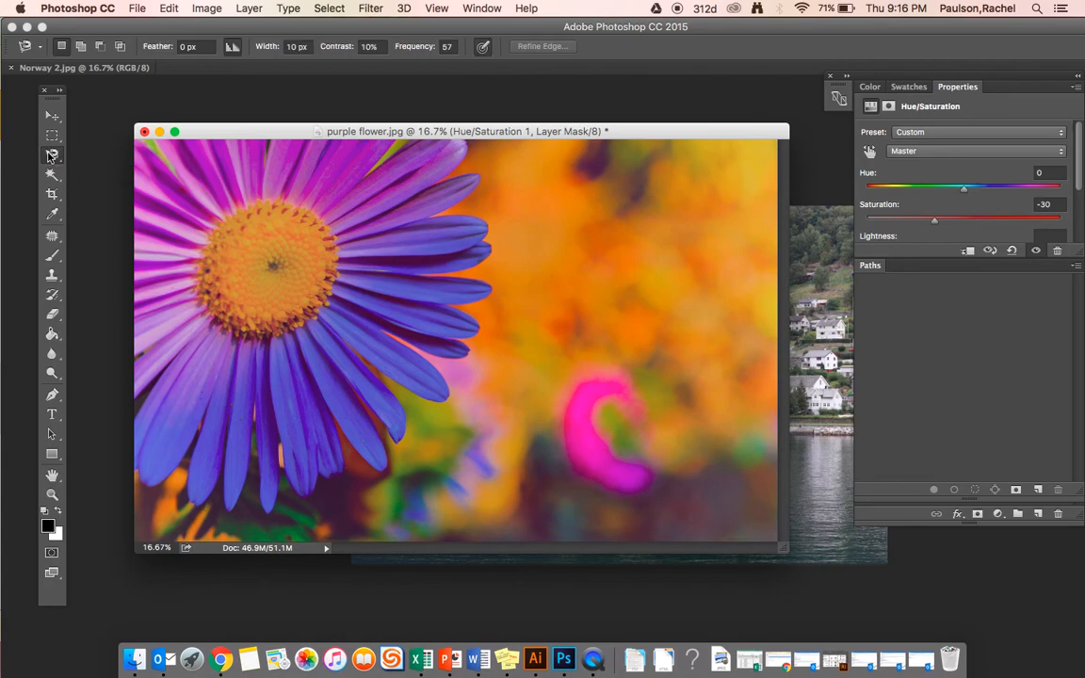
left_click(49, 154)
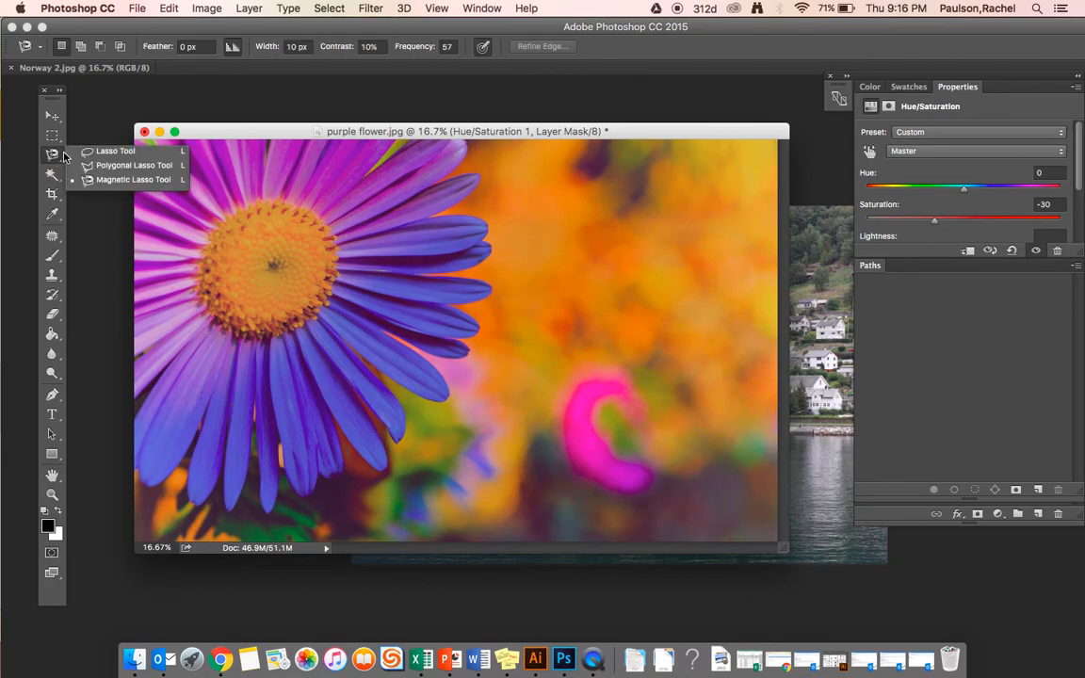
left_click(113, 151)
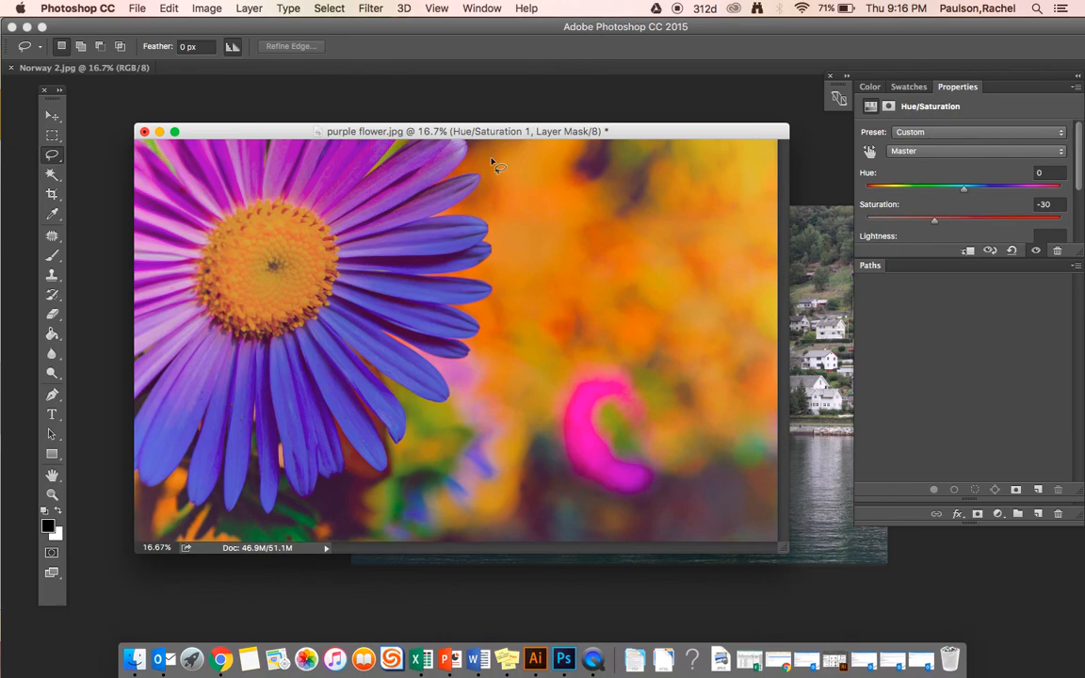
left_click_drag(511, 216, 491, 160)
left_click_drag(274, 162, 199, 223)
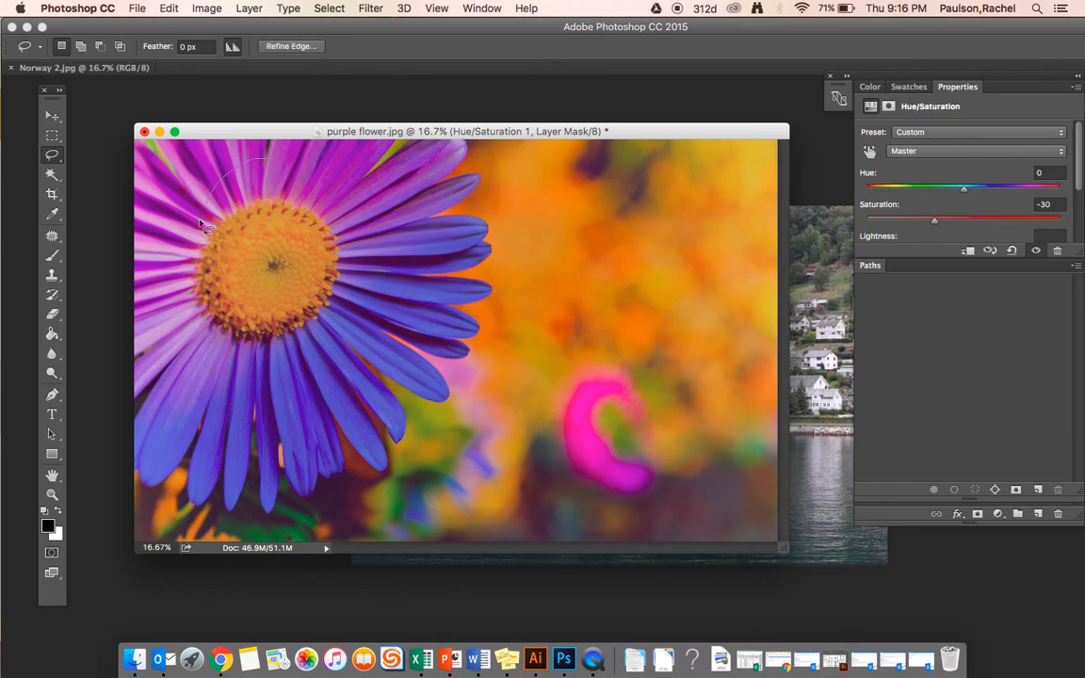
mouse_move(191, 277)
left_mouse_down()
mouse_move(289, 366)
mouse_move(336, 326)
mouse_move(355, 280)
mouse_move(349, 232)
mouse_move(272, 162)
left_mouse_up()
- Enter Quick Mask mode and paint black with the size 175 brush over the petals surrounding the yellow centre to exclude them
left_click(52, 552)
key("x")
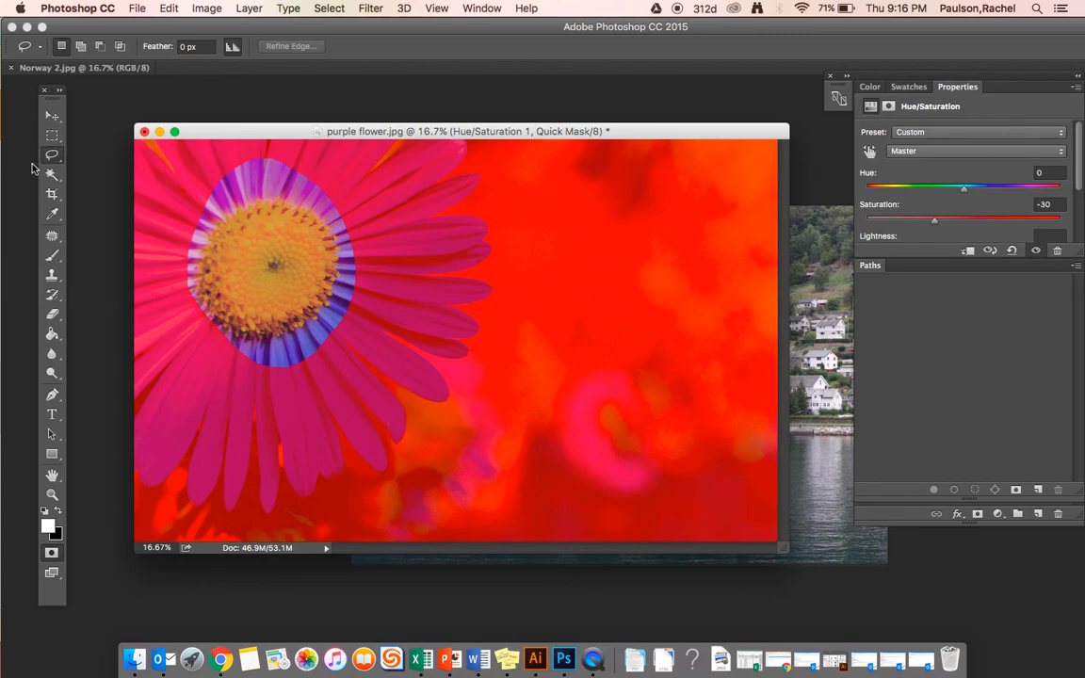
left_click(52, 259)
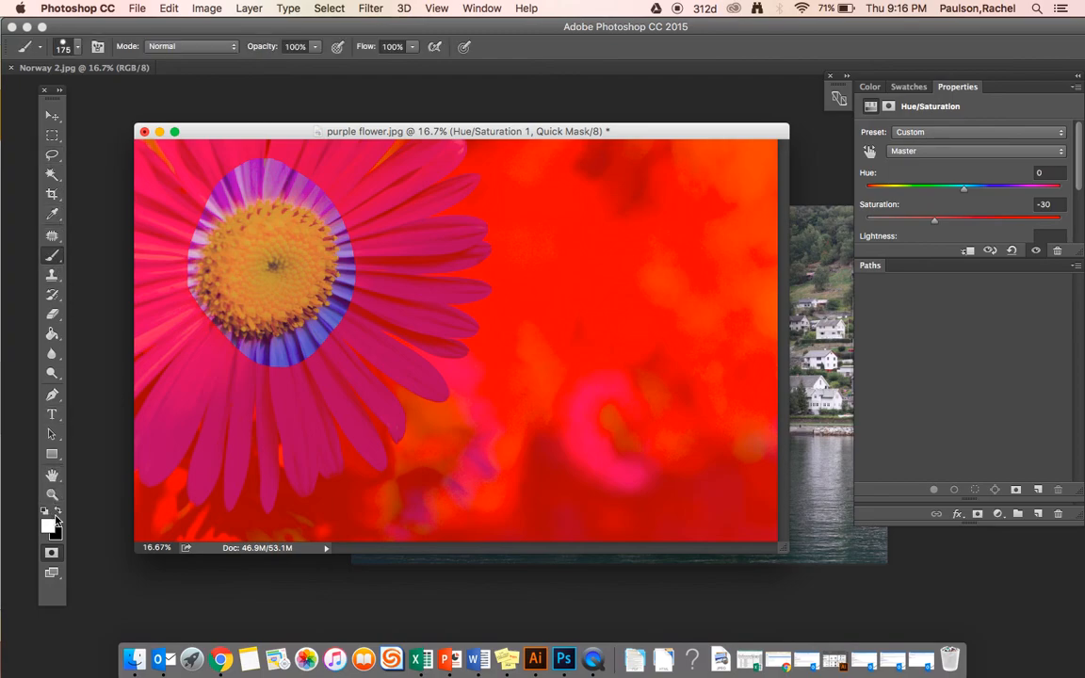
mouse_move(276, 357)
left_mouse_down()
mouse_move(266, 361)
mouse_move(293, 355)
mouse_move(347, 234)
mouse_move(275, 175)
mouse_move(240, 167)
mouse_move(200, 177)
mouse_move(185, 256)
mouse_move(201, 162)
mouse_move(300, 180)
mouse_move(224, 165)
mouse_move(222, 193)
mouse_move(175, 236)
mouse_move(203, 282)
mouse_move(195, 294)
left_mouse_up()
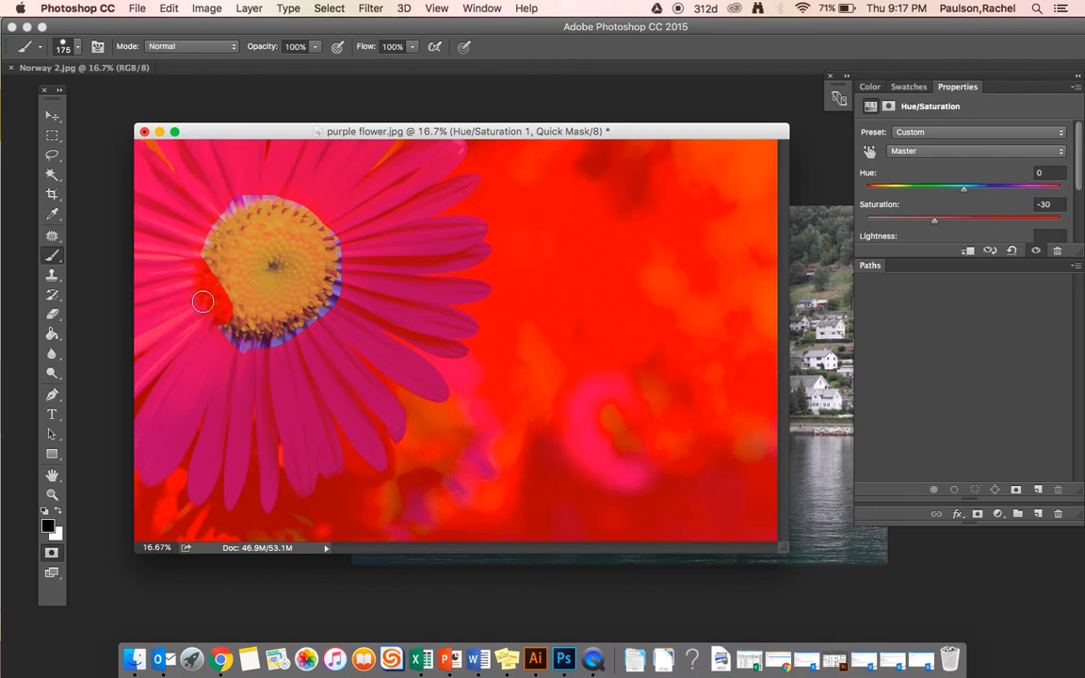
- Paint white over the excess mask along the yellow centre's left edge to restore it, and exit Quick Mask mode
left_click(58, 511)
mouse_move(211, 294)
left_mouse_down()
mouse_move(209, 283)
mouse_move(220, 305)
mouse_move(198, 258)
mouse_move(217, 242)
left_mouse_up()
mouse_move(207, 285)
left_mouse_down()
mouse_move(226, 296)
mouse_move(195, 276)
mouse_move(247, 227)
left_mouse_up()
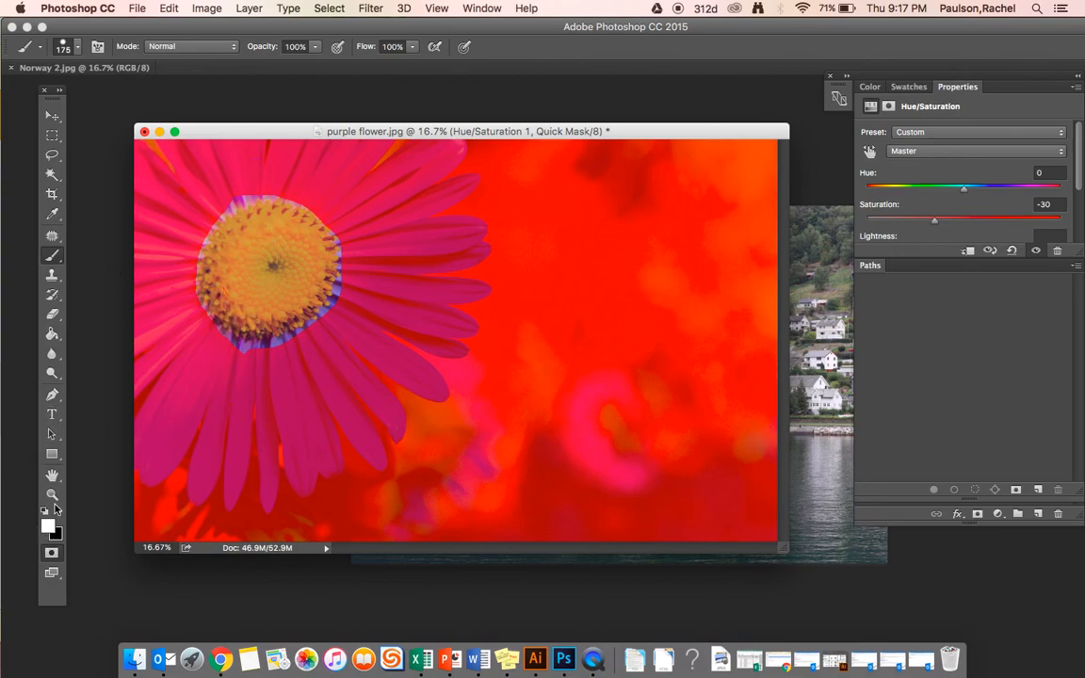
left_click(52, 555)
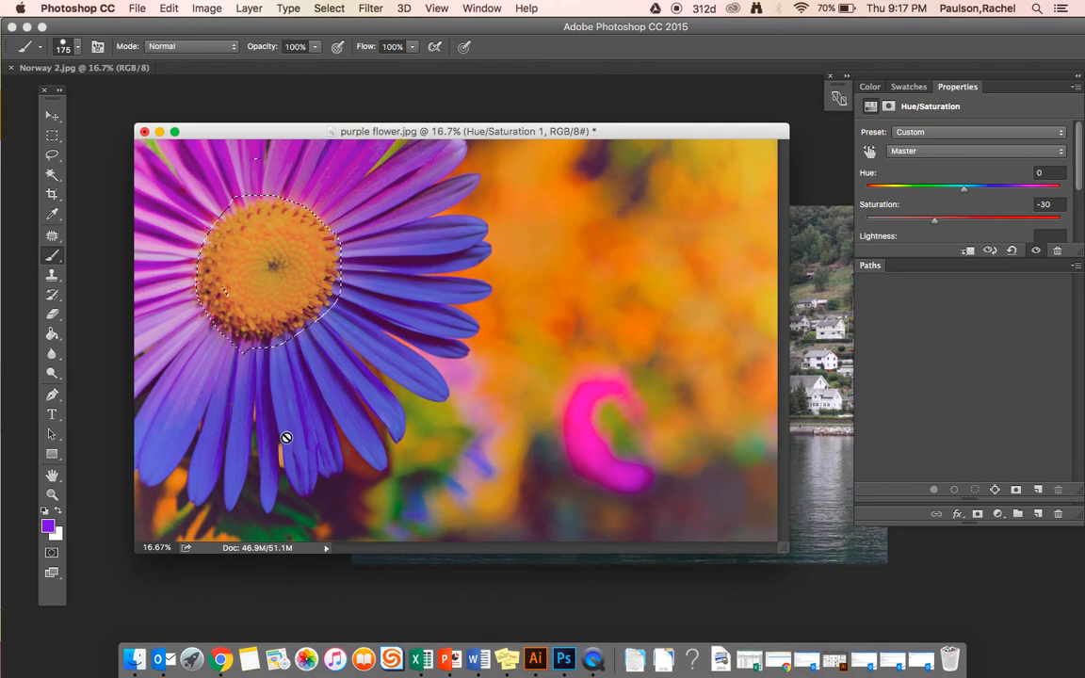
- Activate the Lasso tool and clear the selection around the yellow centre
left_click(52, 153)
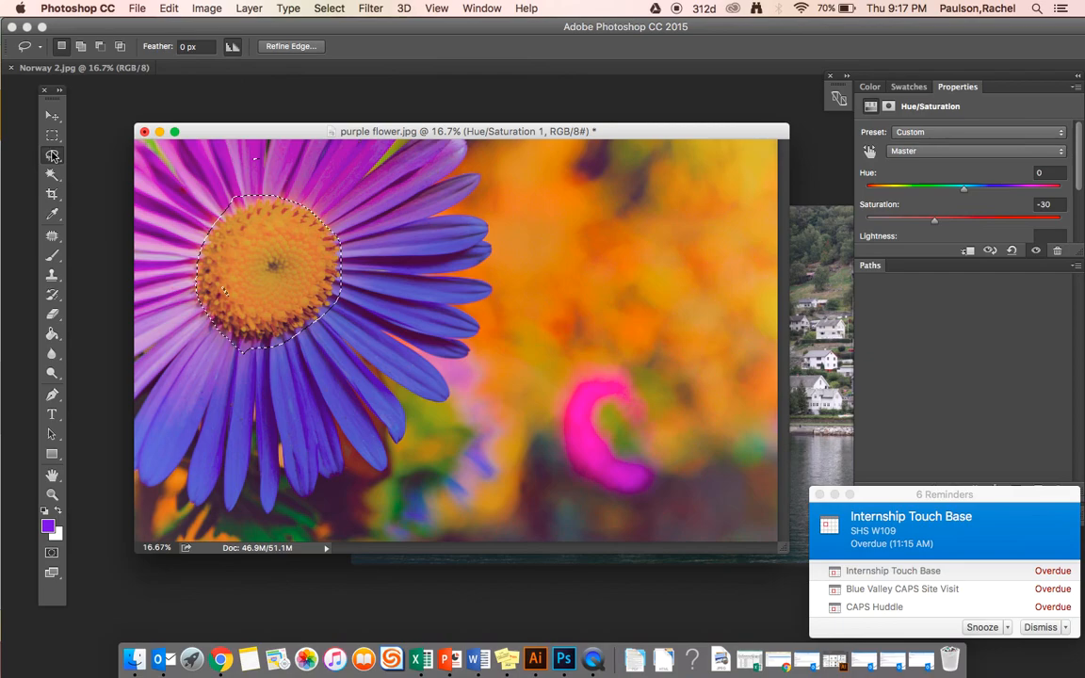
left_click(52, 155)
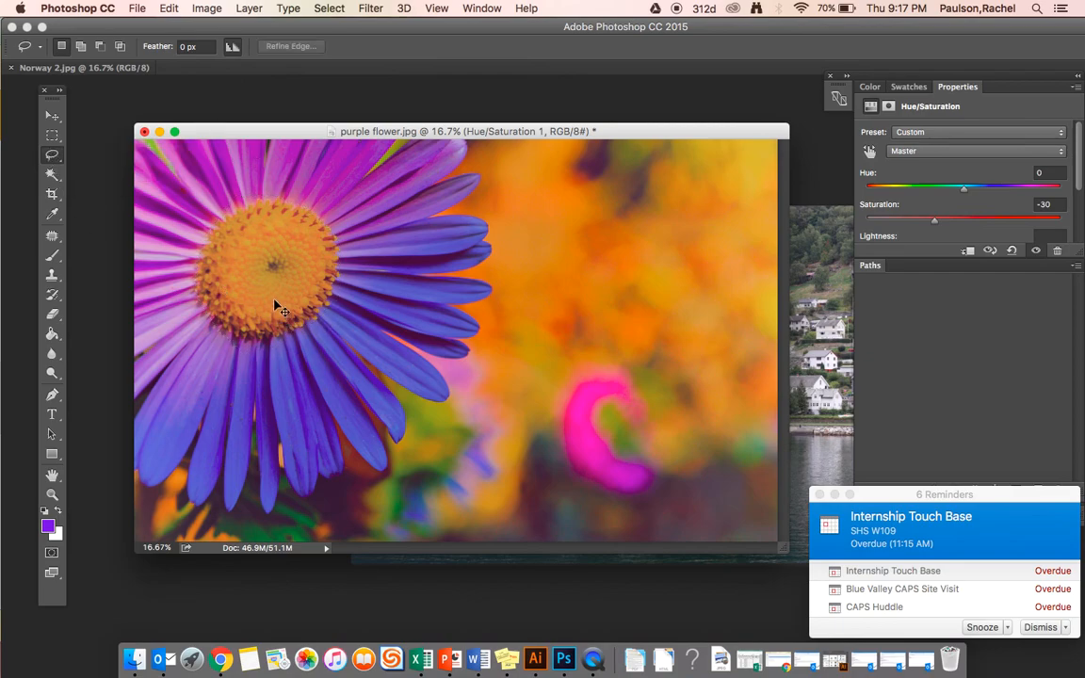
- Draw an irregular straight-edged selection across the petals and orange background with the Polygonal Lasso tool, and deselect it
right_click(52, 158)
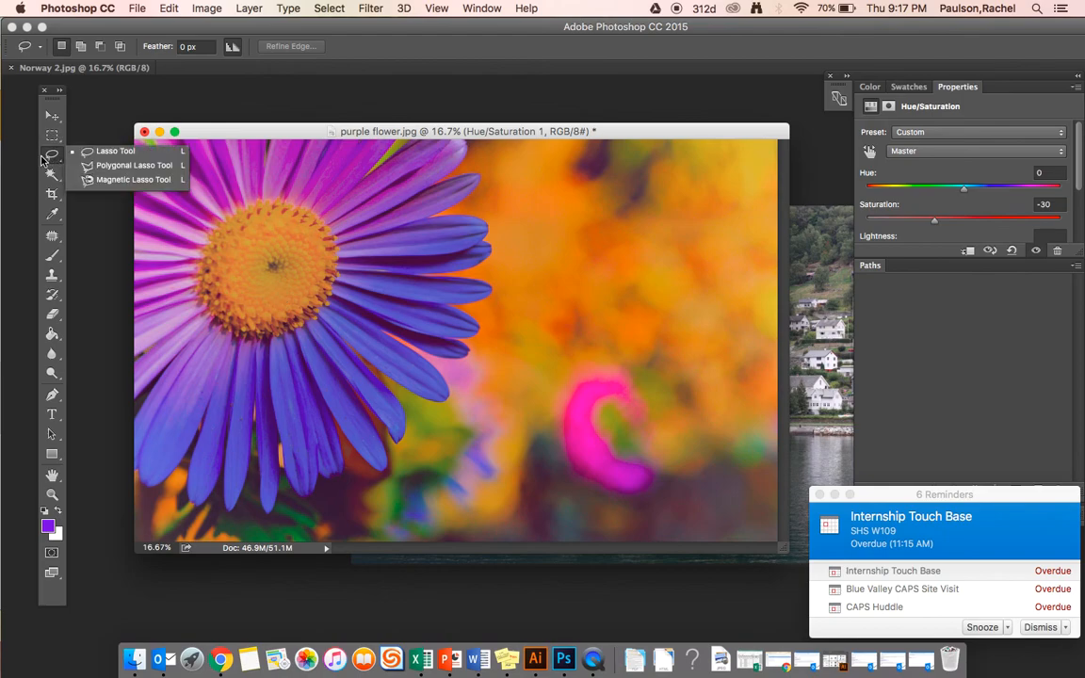
left_click(103, 165)
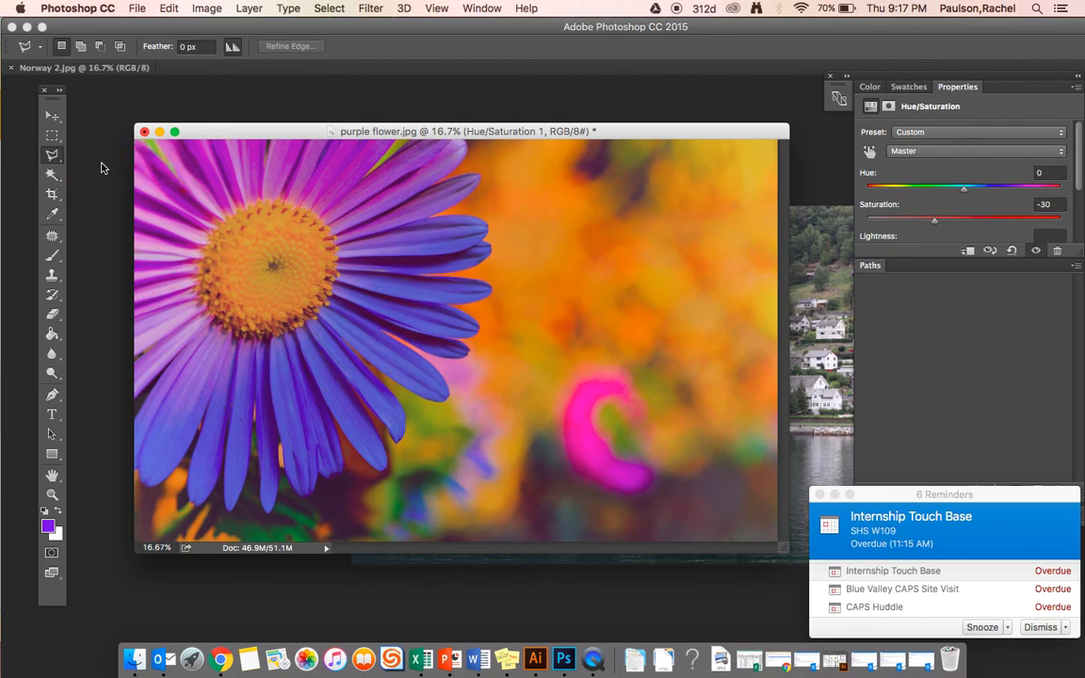
left_click(306, 372)
left_click(477, 420)
left_click(483, 301)
left_click(431, 364)
left_click(429, 502)
left_click(307, 374)
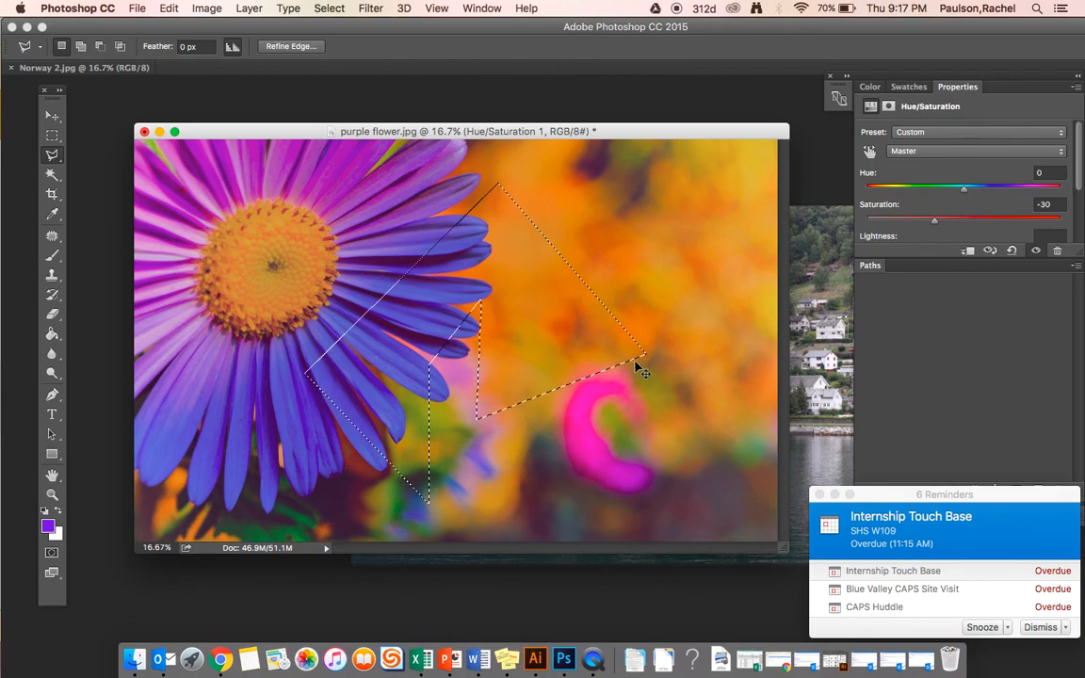
key("super+d")
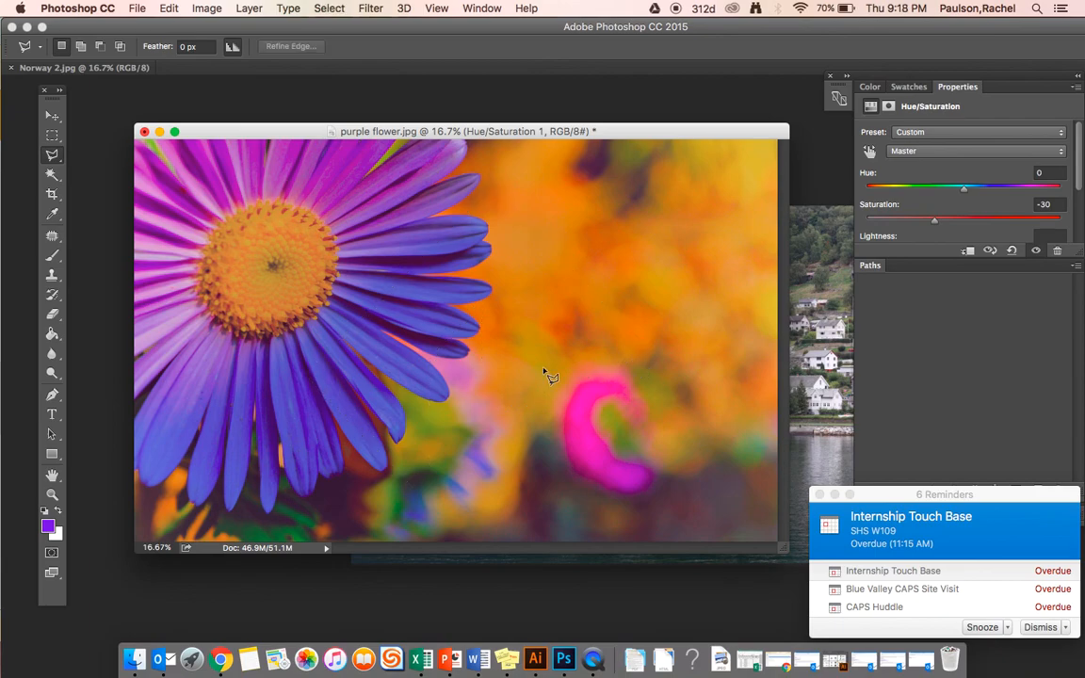
- Trace the tips of the purple petals along the flower's right edge with the Magnetic Lasso tool, close the selection and deselect it
left_click(61, 158)
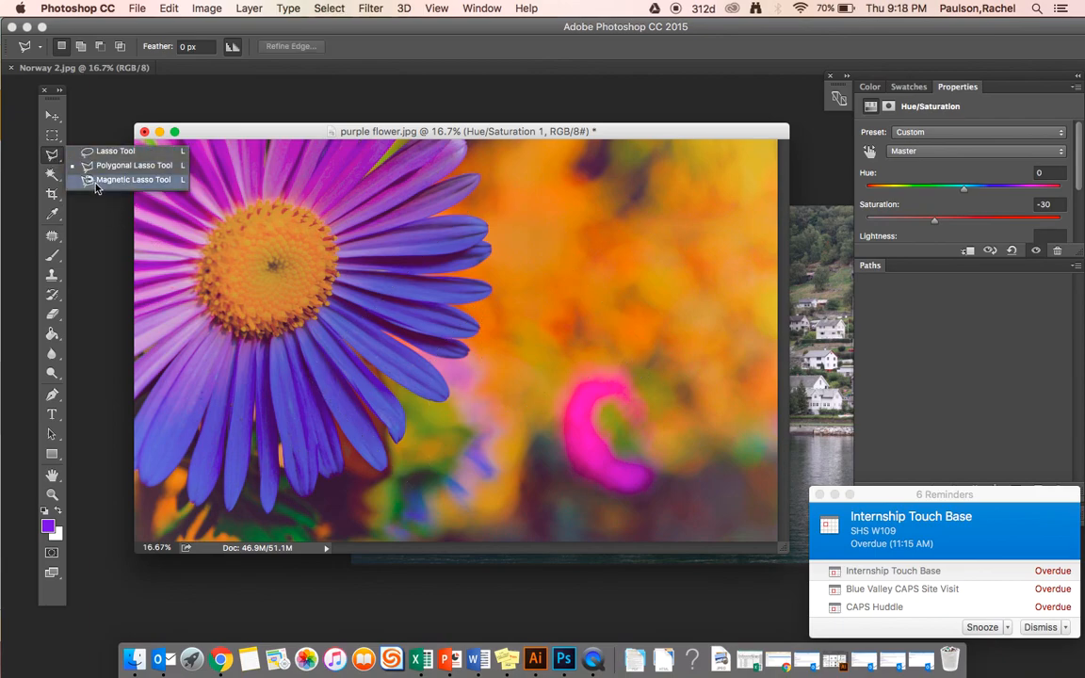
left_click(87, 167)
key("super+equal")
key("super+equal")
key("super+equal")
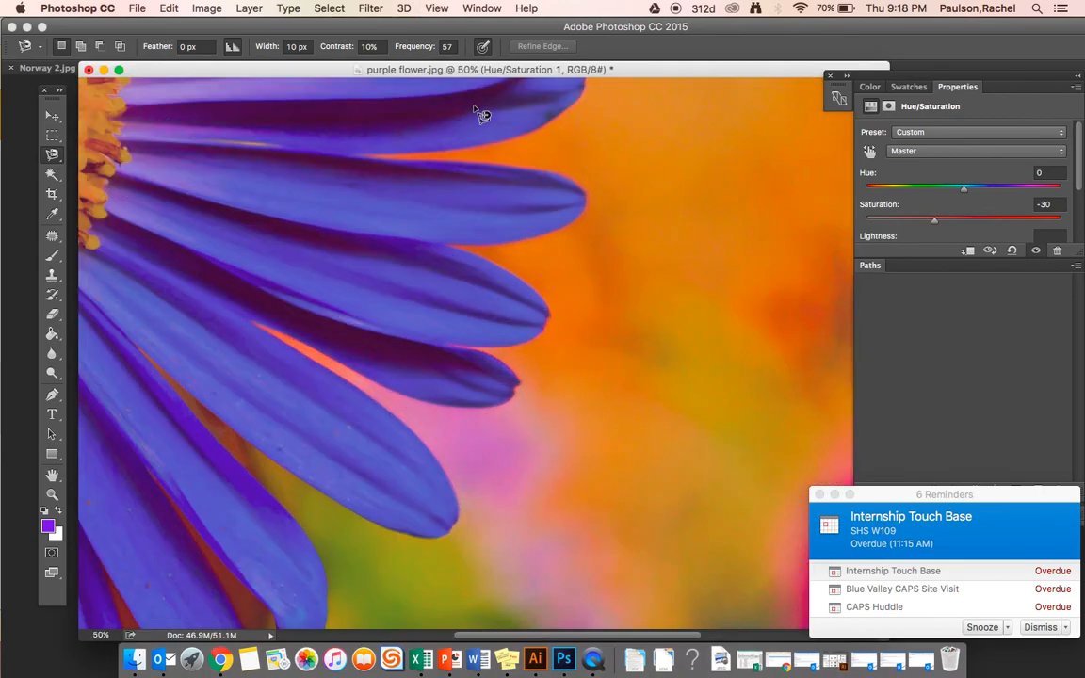
left_click(572, 109)
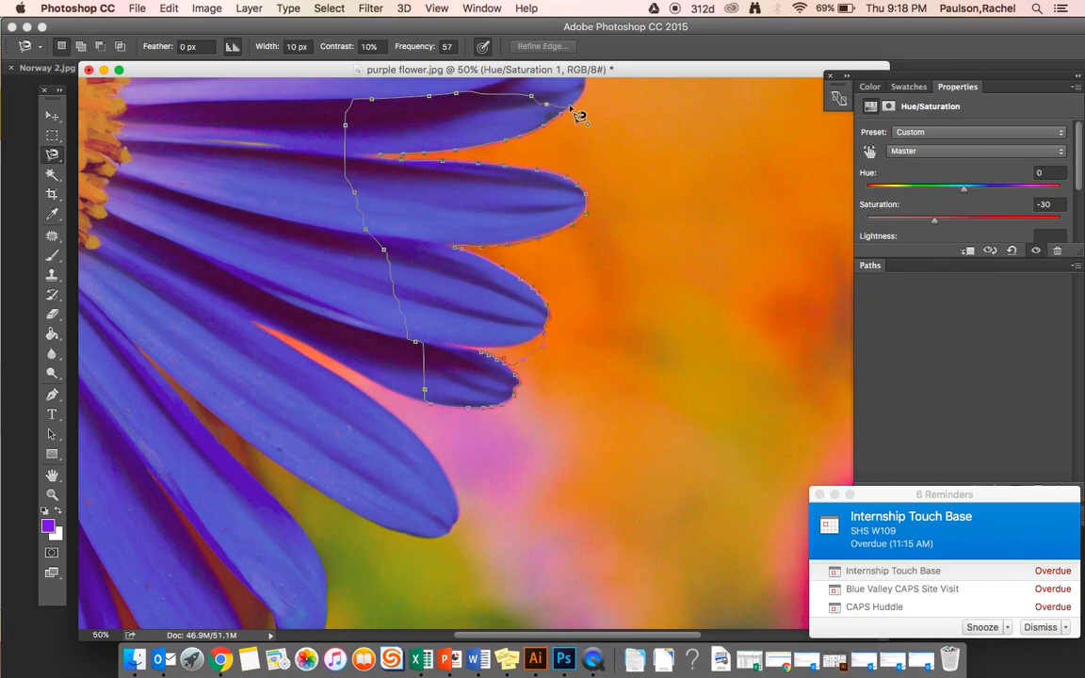
key("Return")
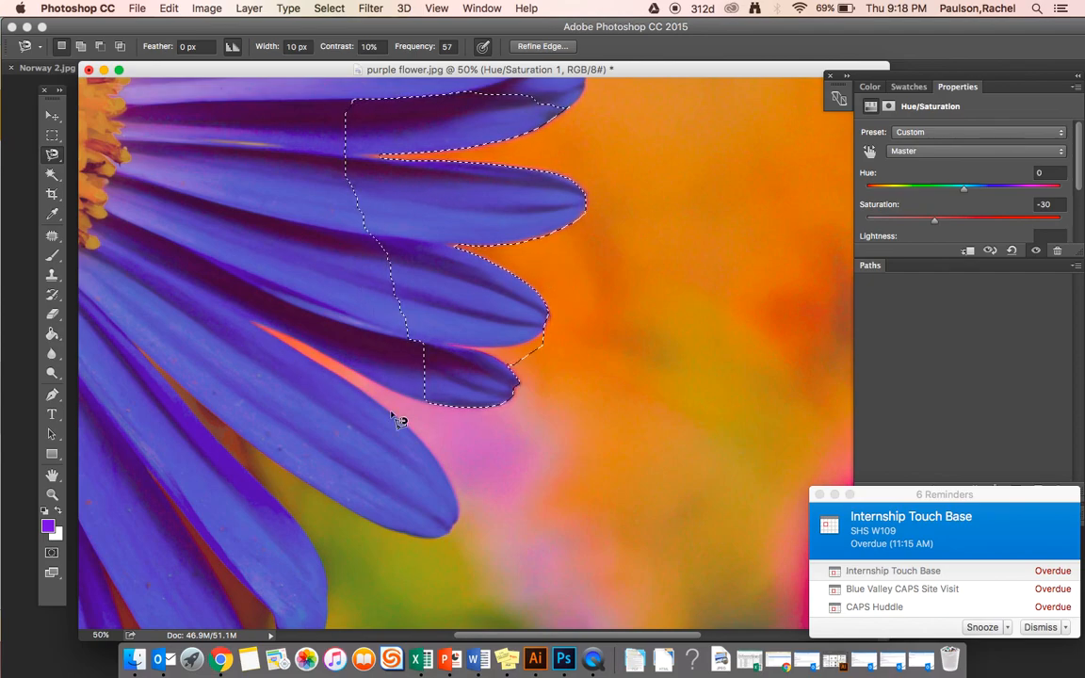
key("super+d")
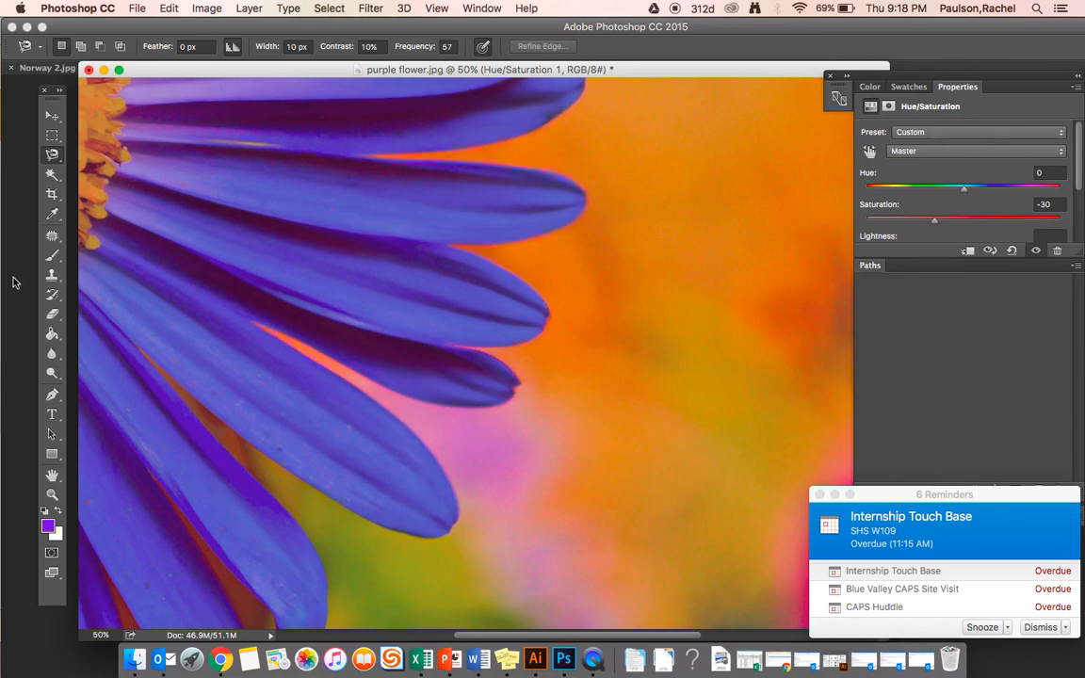
- Switch to the Quick Selection tool and set its brush size to 500
key("super+0")
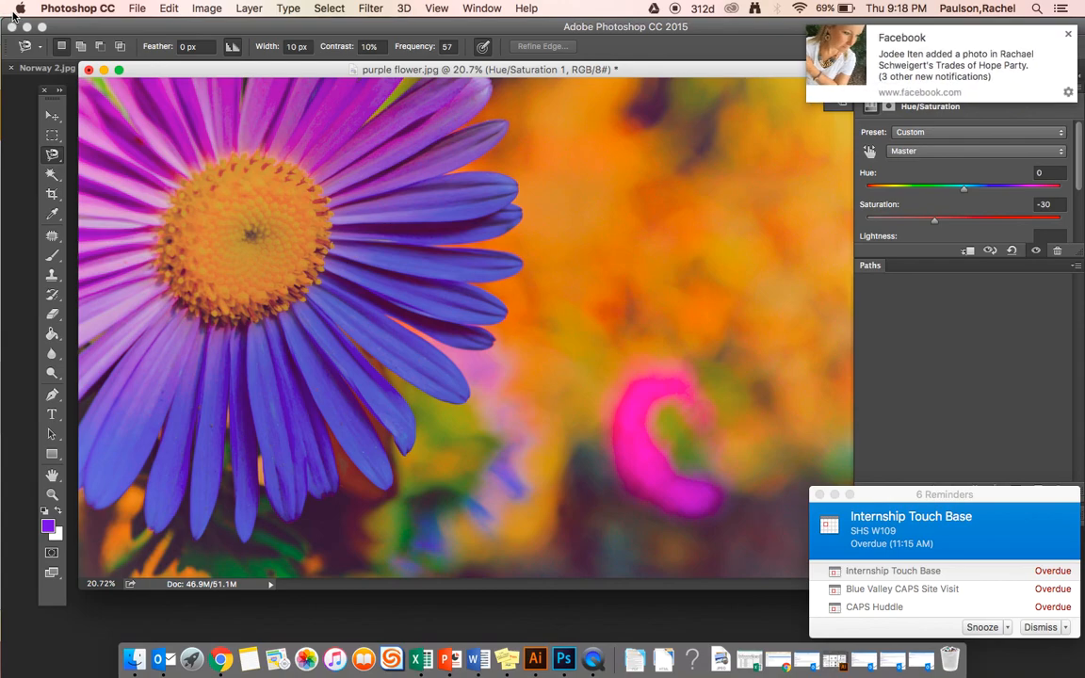
left_click(52, 176)
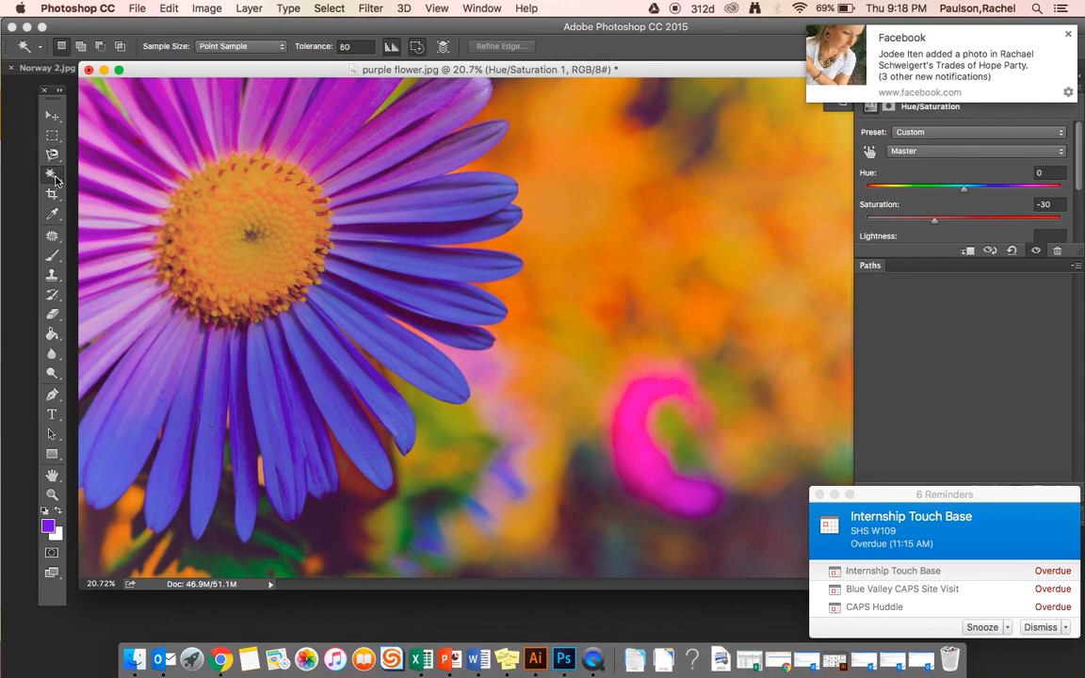
left_click(58, 180)
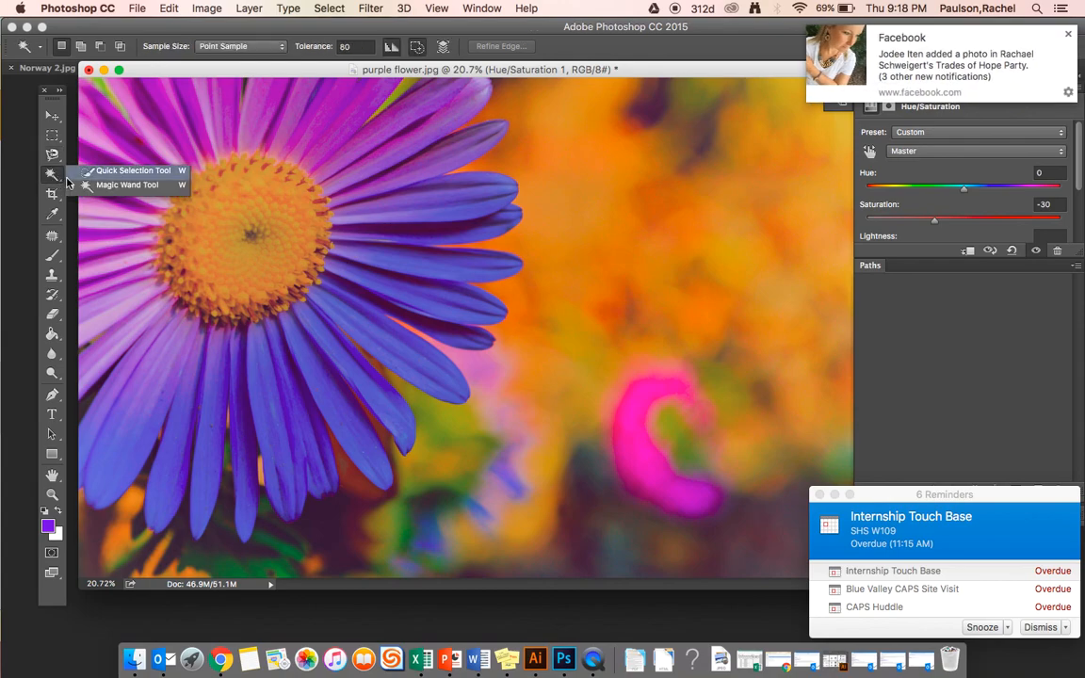
left_click(142, 174)
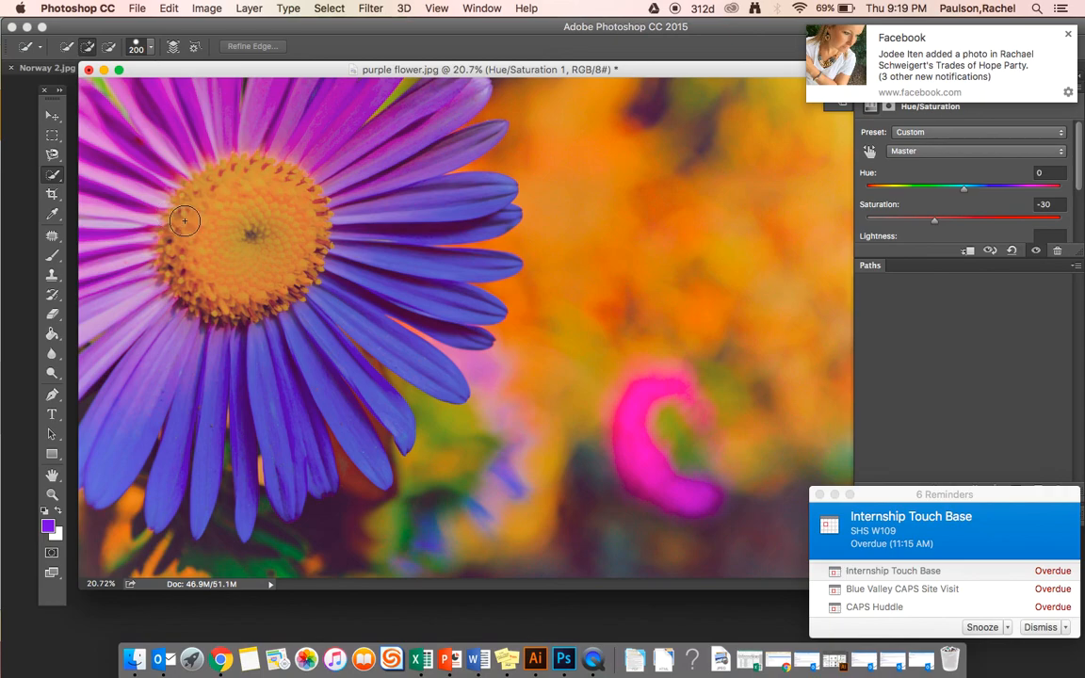
key("bracketleft")
key("bracketleft")
key("bracketright")
key("bracketright")
key("bracketright")
key("bracketright")
key("bracketright")
key("bracketright")
key("bracketright")
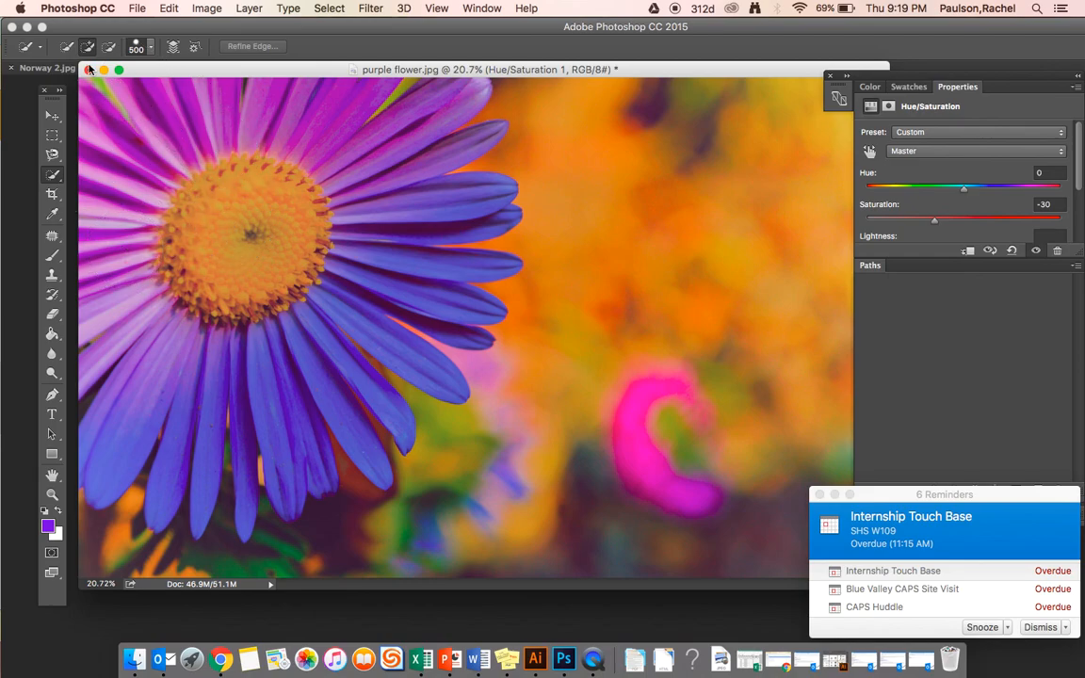
left_click(41, 49)
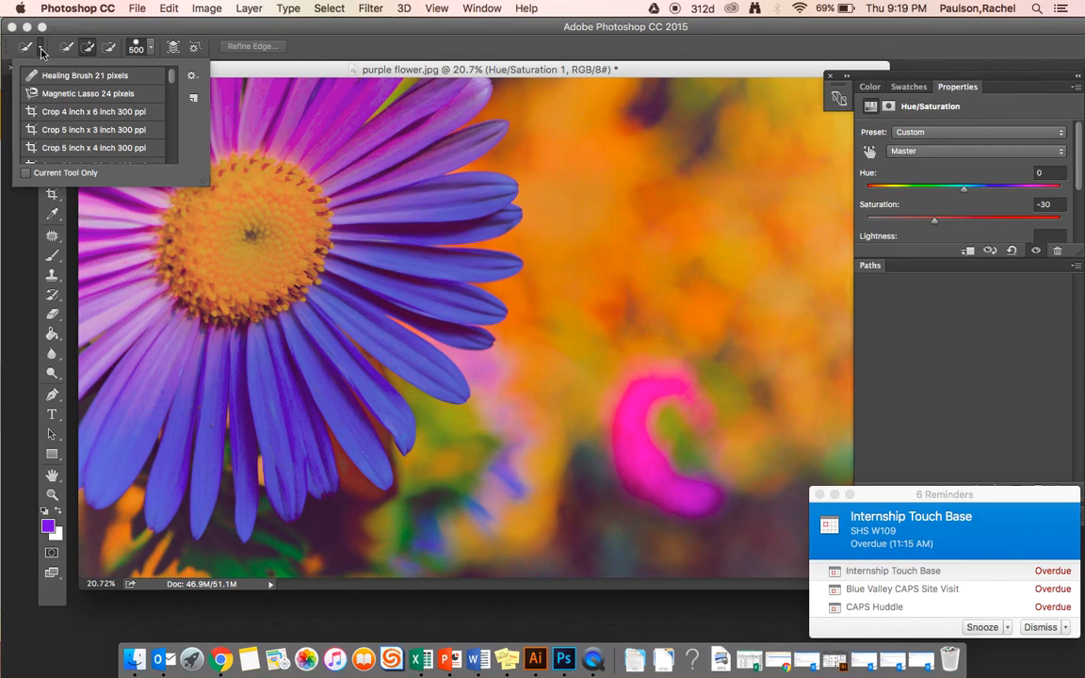
left_click(42, 49)
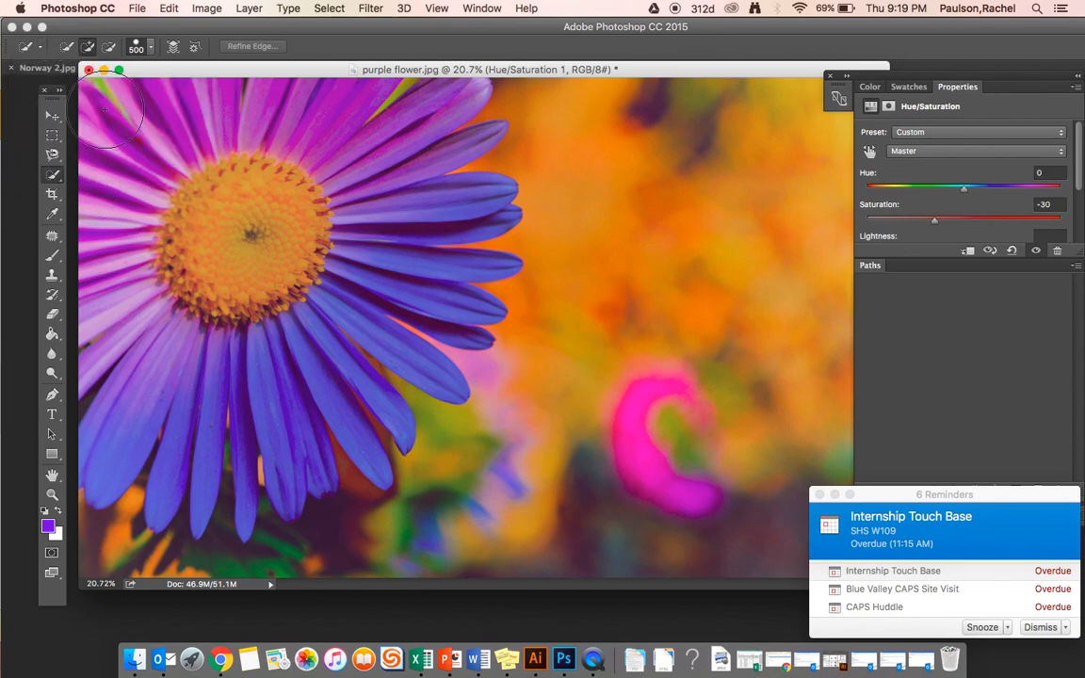
- Select the flower's upper and upper-right petals together with the yellow centre using the Quick Selection tool
left_click(260, 143)
left_click_drag(311, 164, 326, 192)
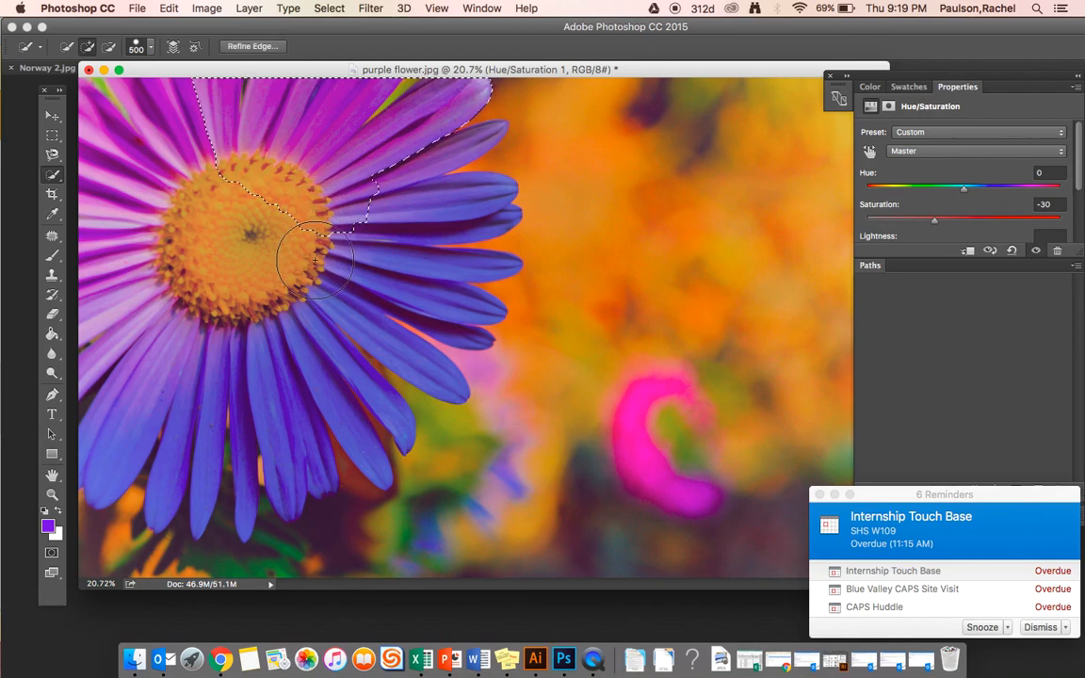
left_click(300, 287)
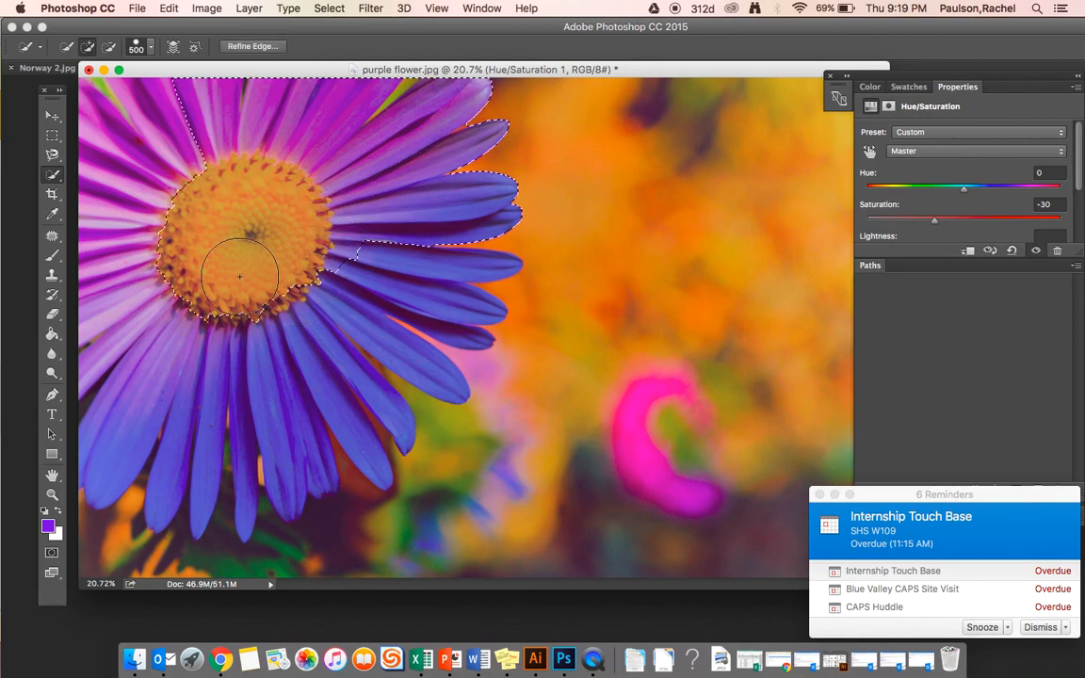
- Reduce the Quick Selection brush to 400 and extend the selection over the left and lower-left petals
key("bracketright")
key("bracketright")
key("bracketleft")
key("bracketleft")
key("bracketleft")
mouse_move(244, 302)
left_mouse_down()
mouse_move(167, 339)
mouse_move(146, 390)
left_mouse_up()
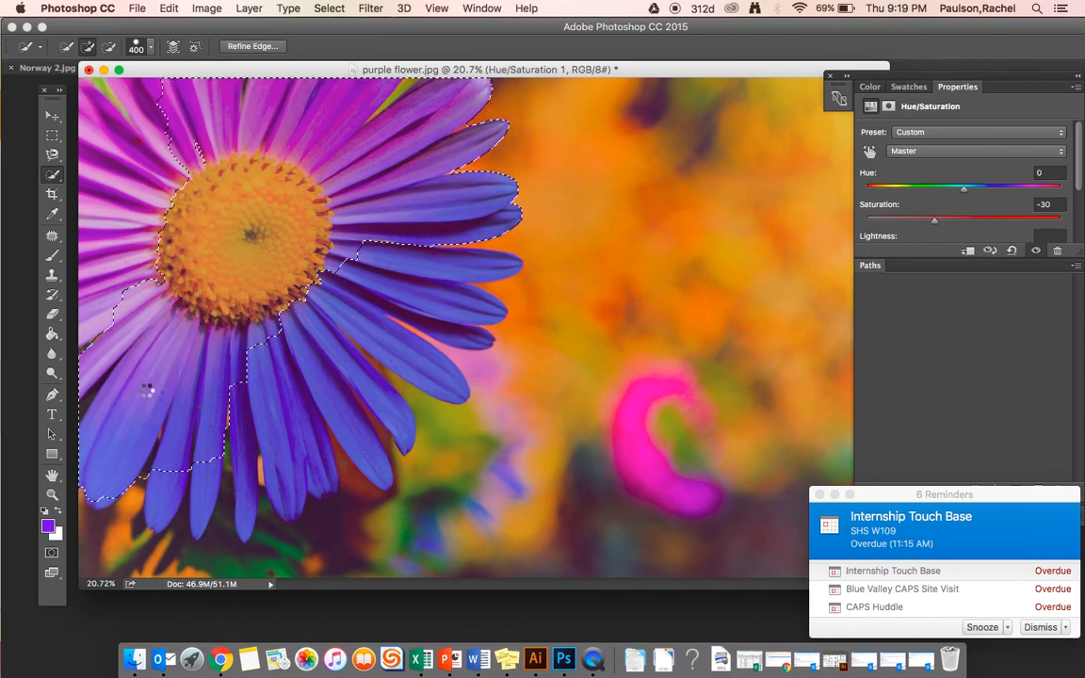
left_click(187, 457)
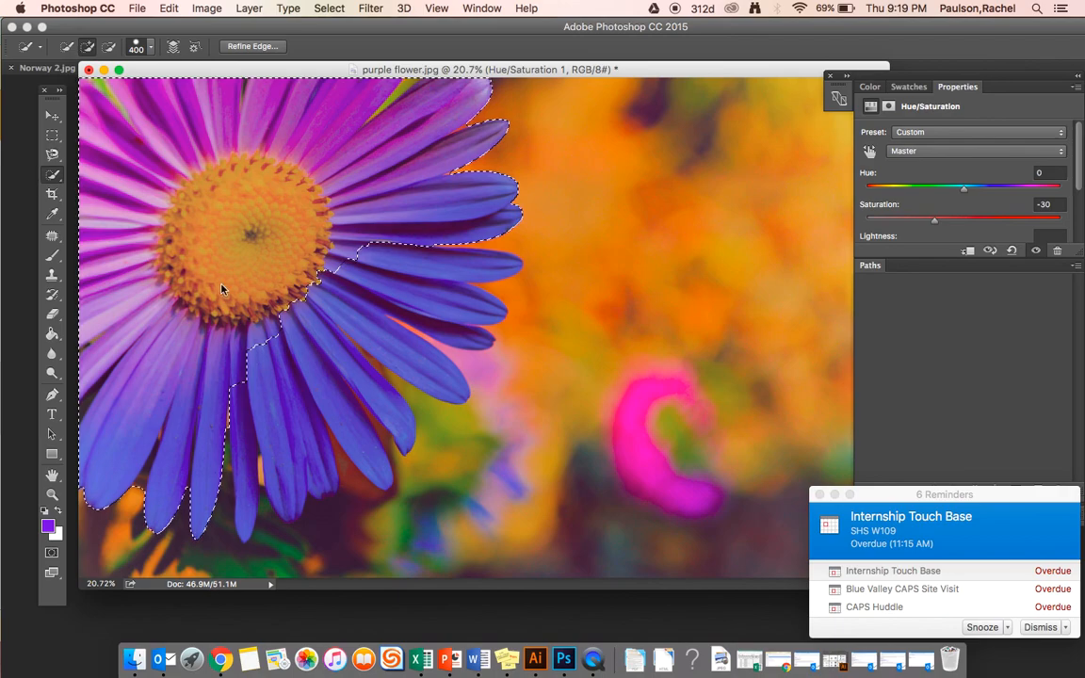
- Add the remaining lower and right petals to the selection so that it covers the whole flower
left_click(292, 380)
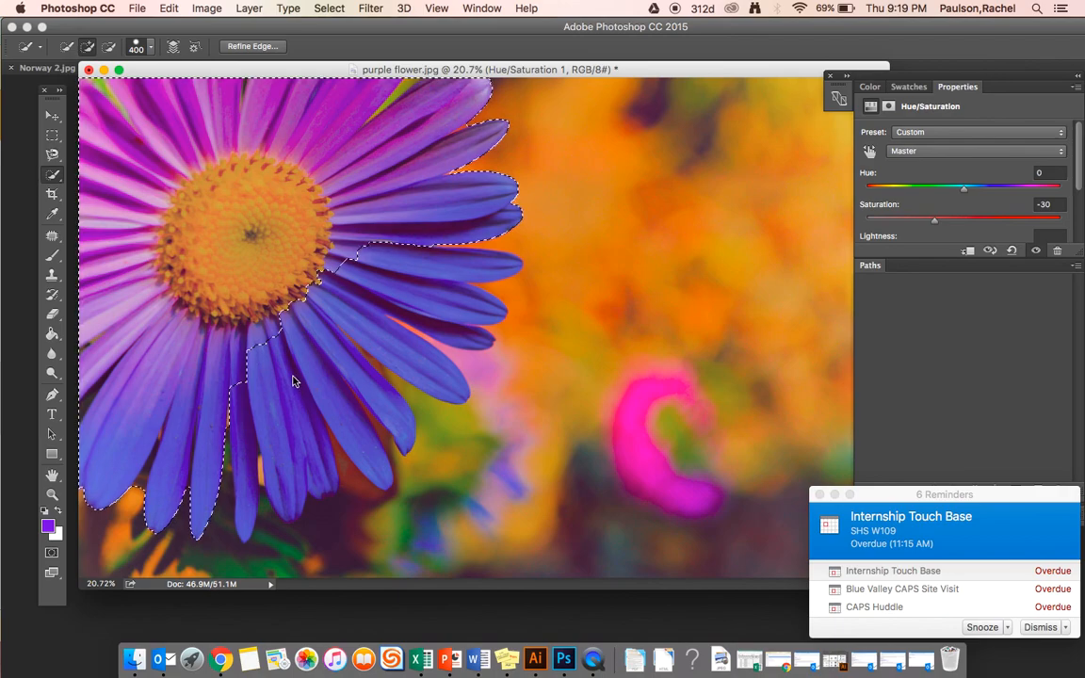
left_click(333, 339)
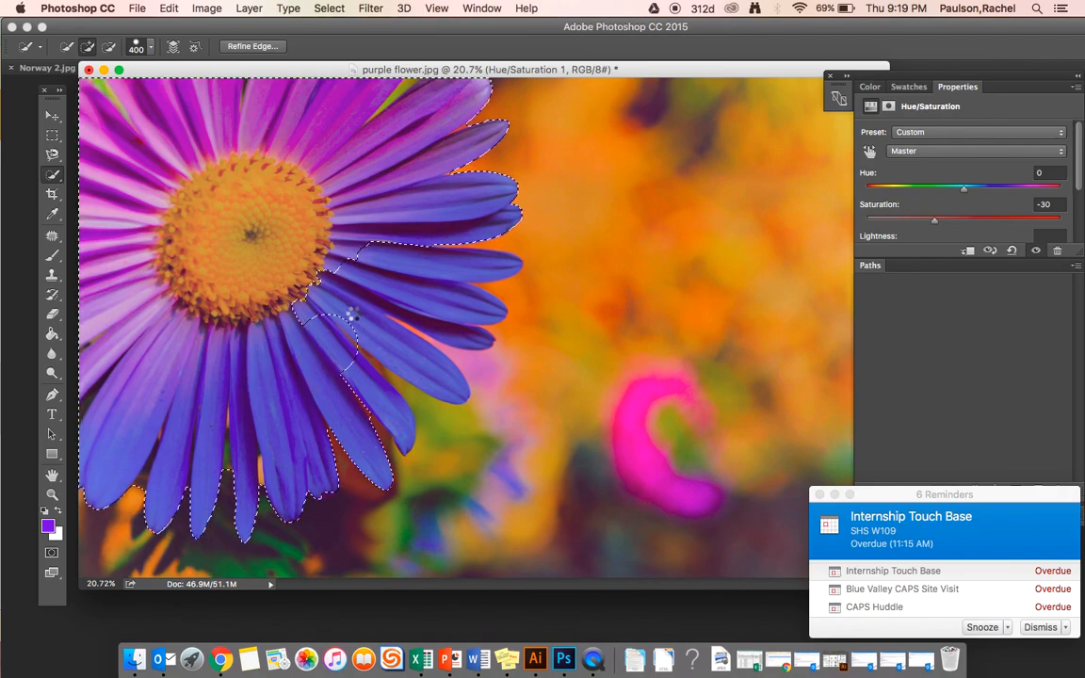
left_click(421, 292)
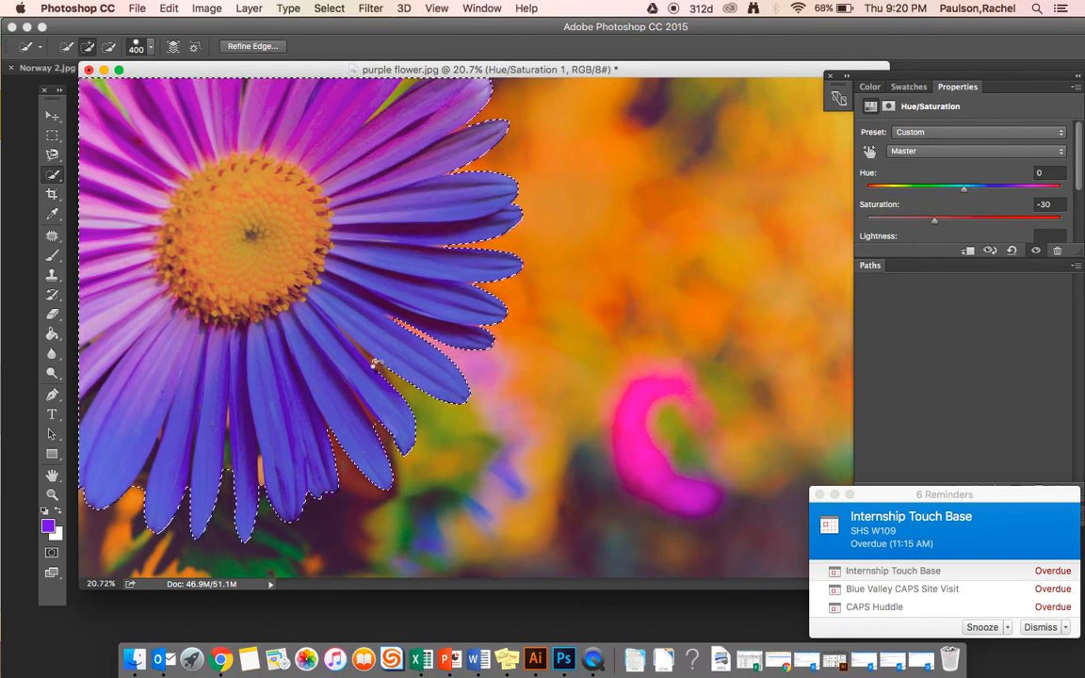
left_click_drag(415, 327, 390, 316)
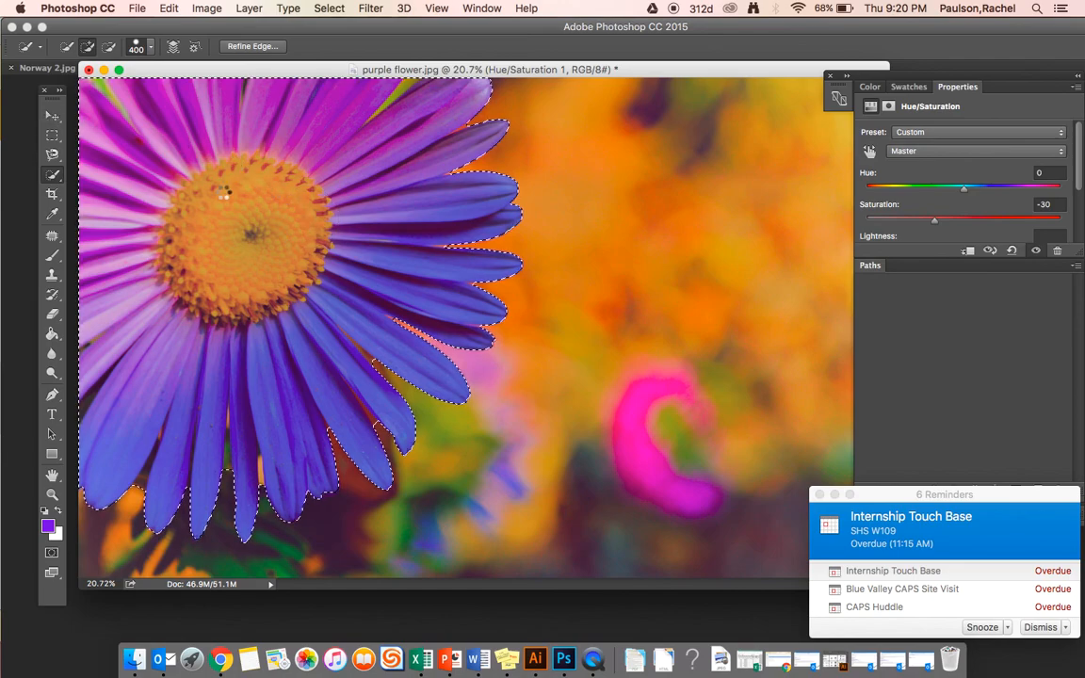
- Set the Quick Selection tool to subtract from the selection with a brush size of 50
key("v")
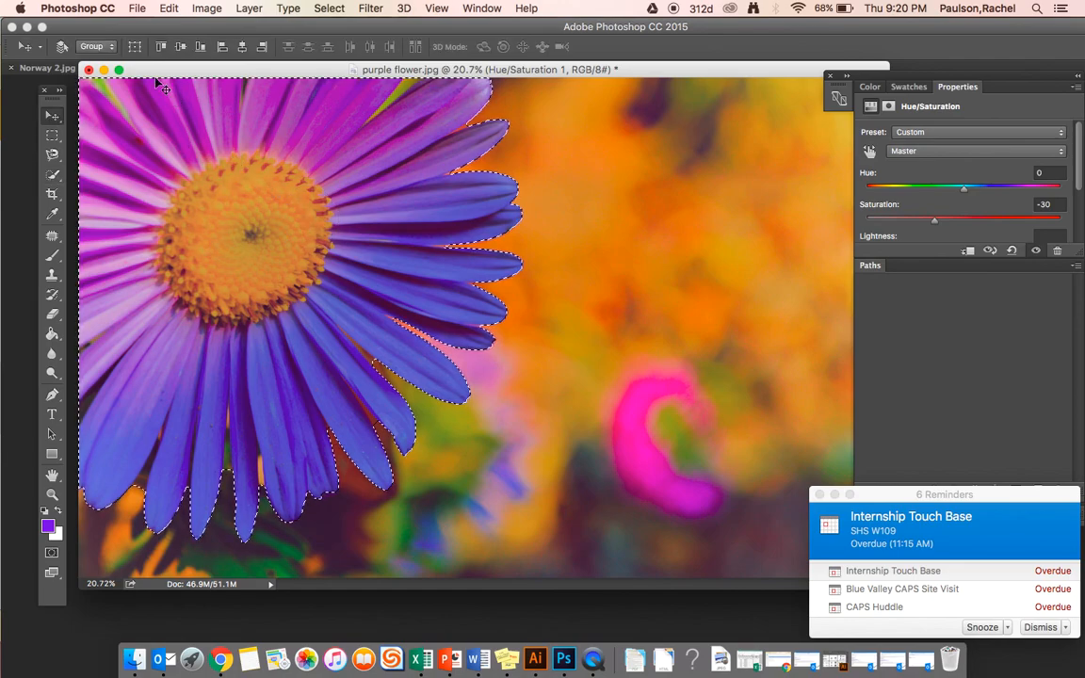
left_click(54, 175)
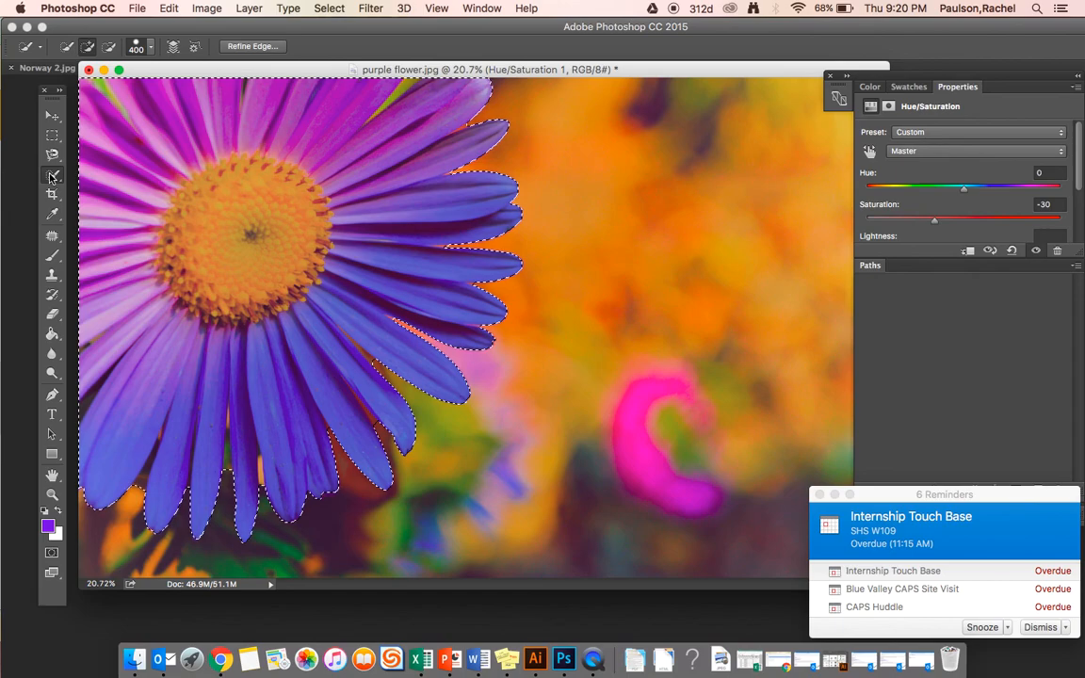
left_click(112, 48)
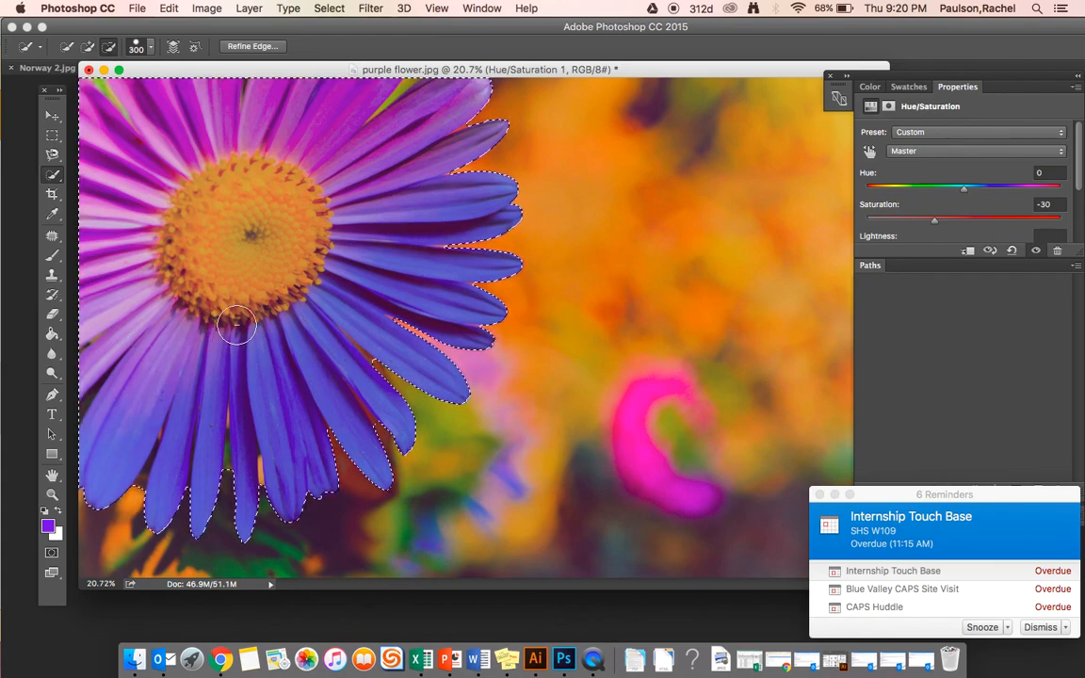
key("bracketleft")
key("bracketleft")
key("bracketleft")
key("bracketleft")
key("bracketleft")
key("bracketleft")
key("bracketleft")
key("bracketleft")
key("bracketleft")
key("bracketleft")
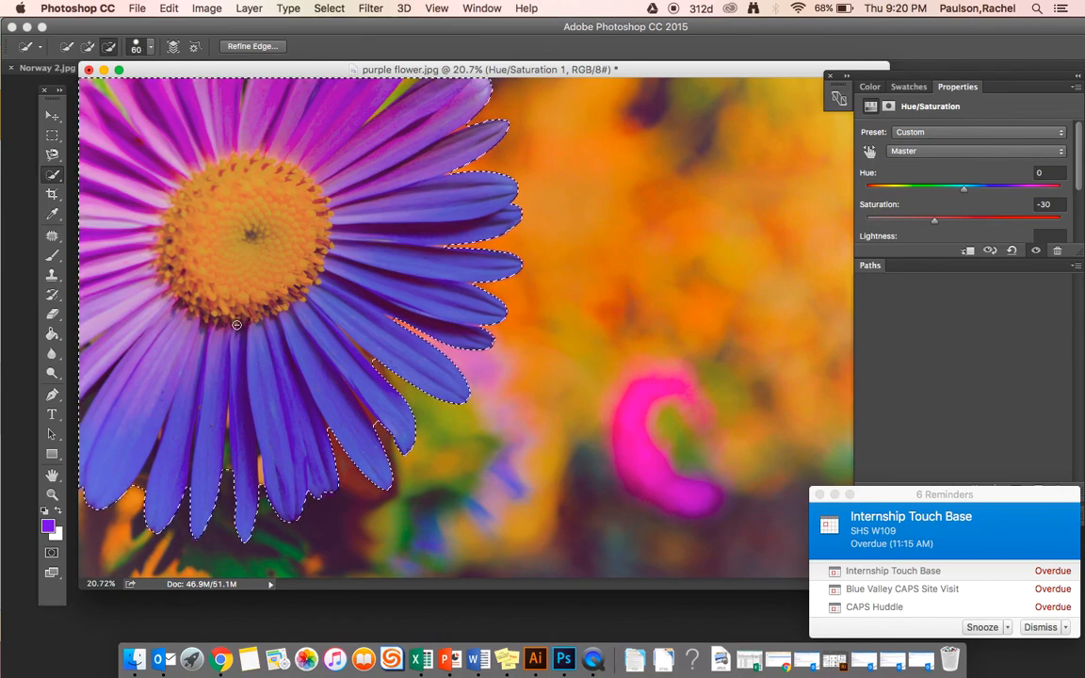
key("super+equal")
key("super+equal")
key("super+equal")
key("bracketleft")
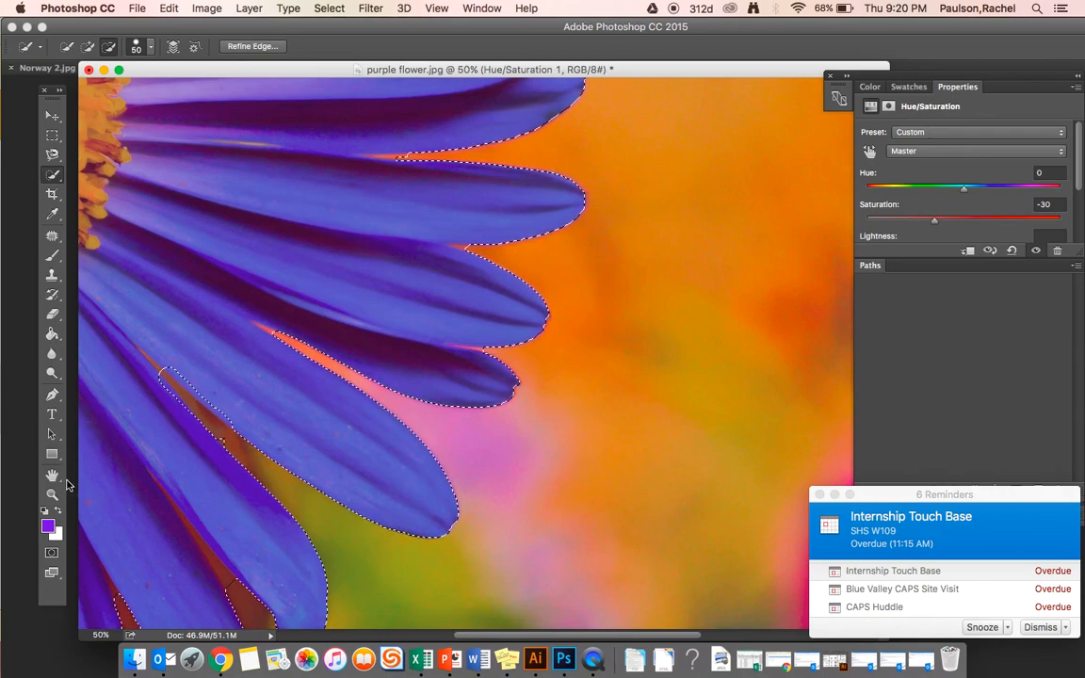
- Enter Quick Mask mode and paint black with the size 175 brush over the inner end of the gap between the two lower-right petals
left_click(52, 553)
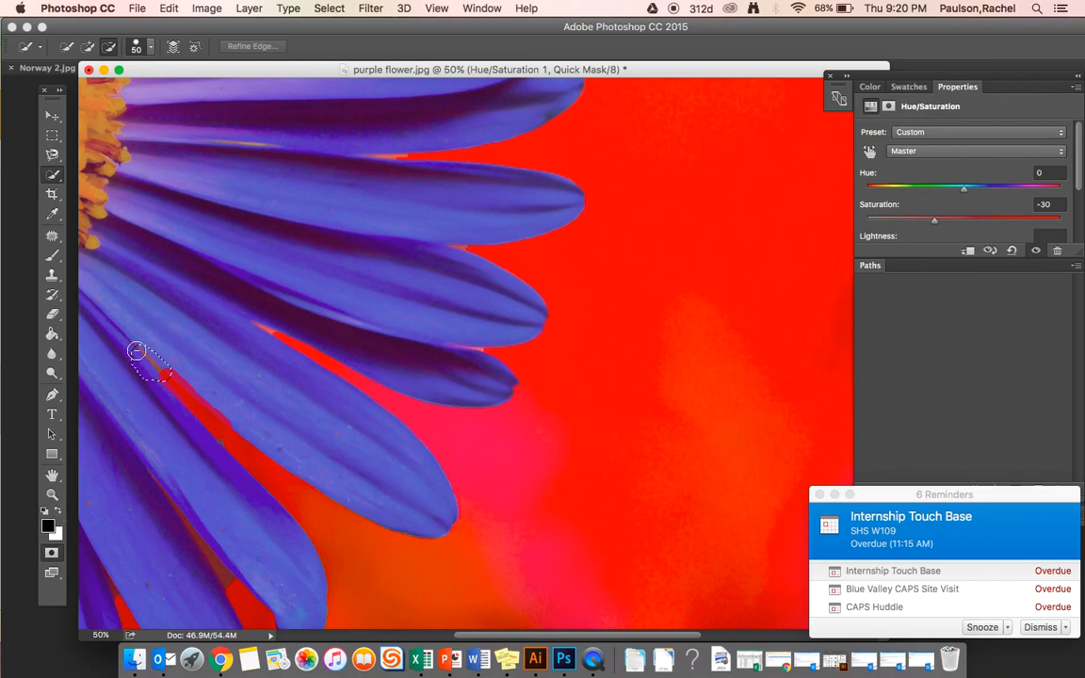
left_click_drag(137, 350, 136, 350)
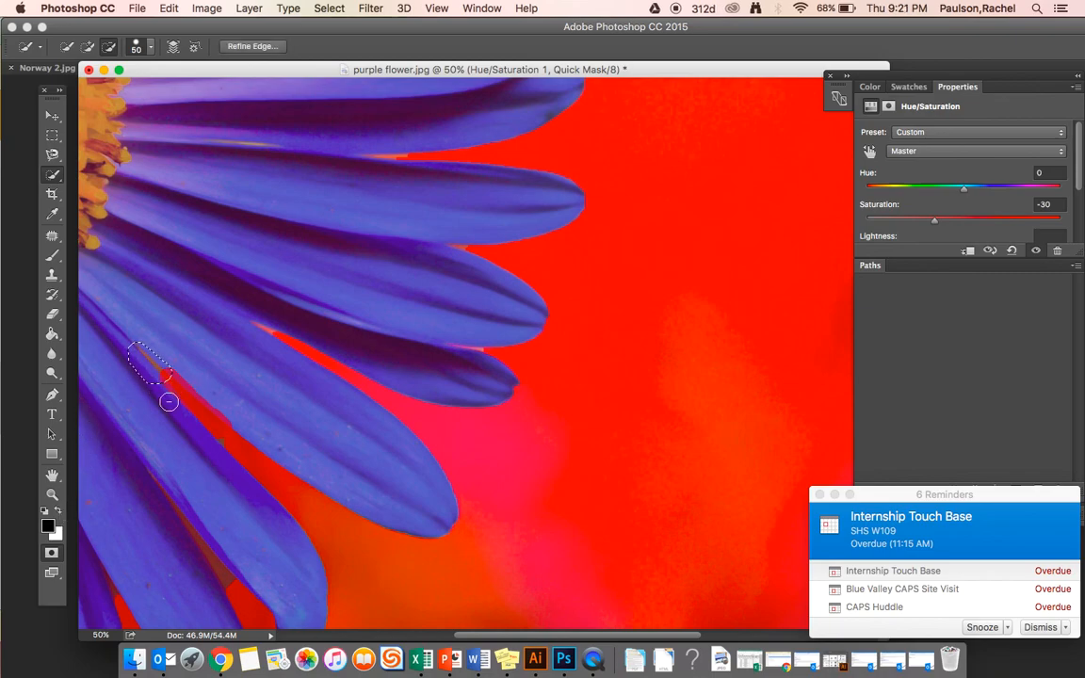
left_click(52, 264)
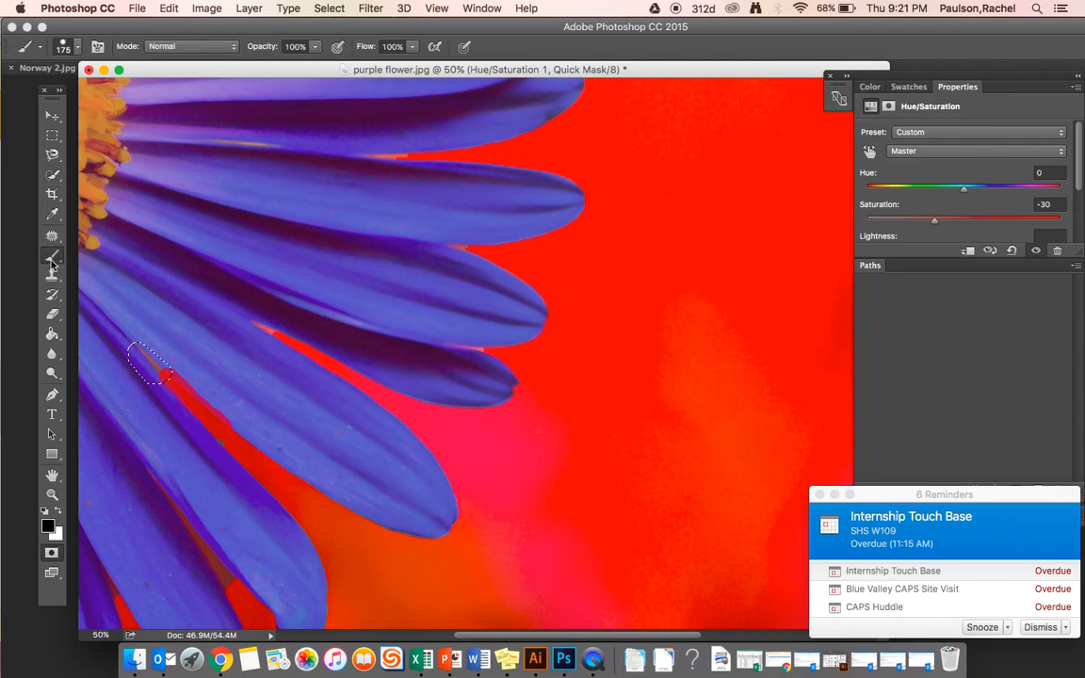
left_click(159, 361)
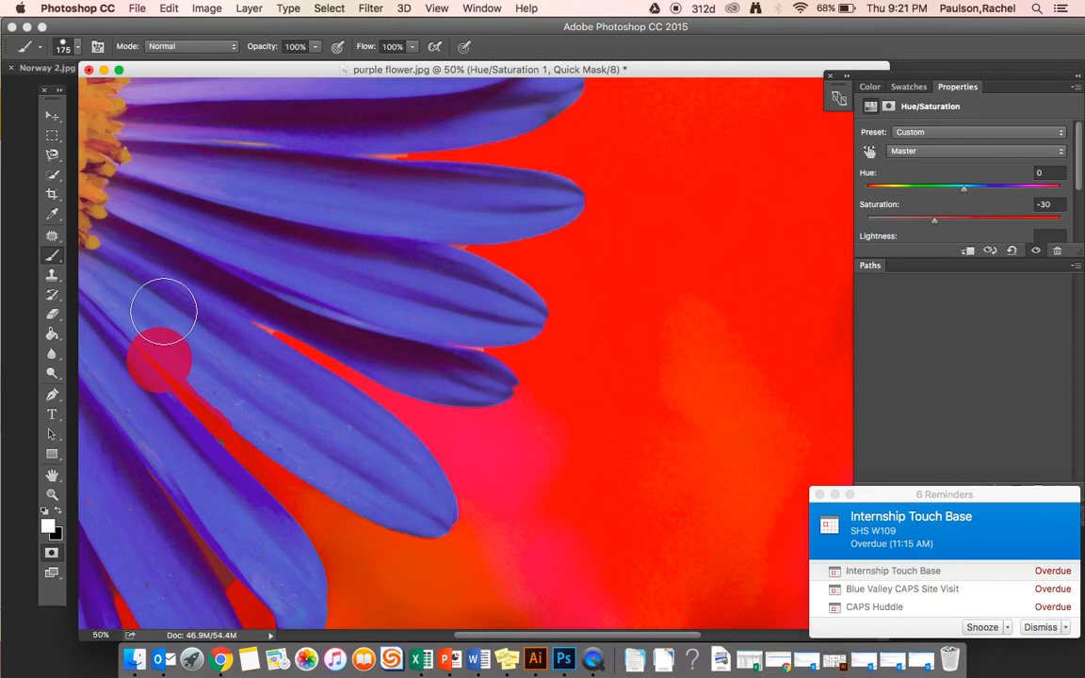
- Paint white over the masked spot at the inner end of the lower-right petal gap and leave Quick Mask mode
left_click(178, 333)
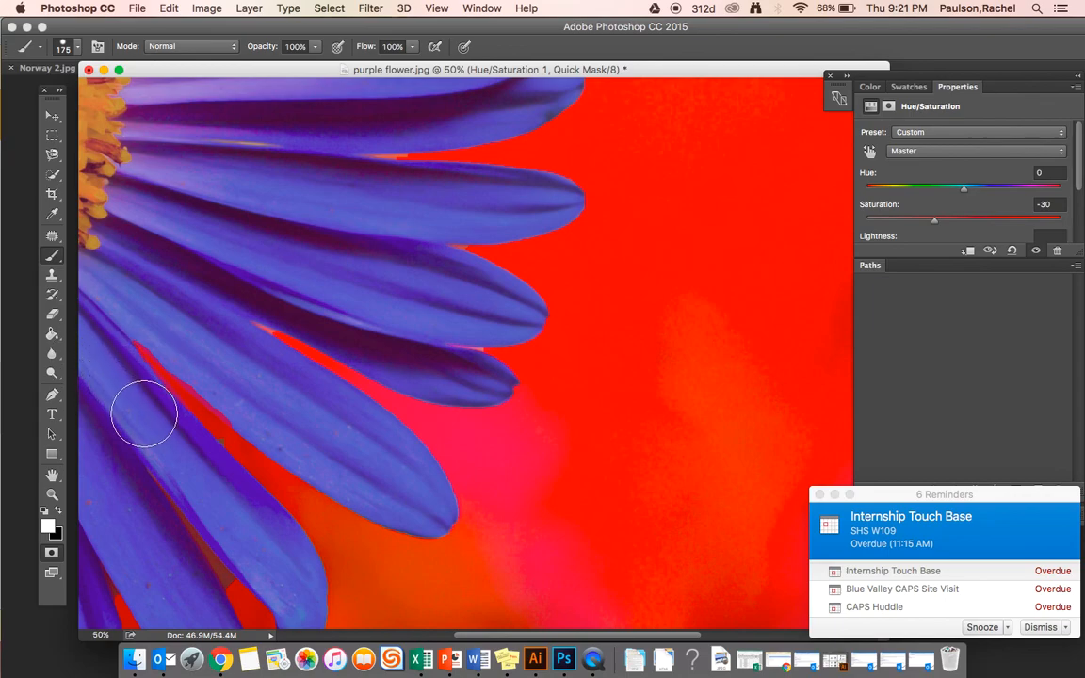
left_click_drag(157, 436, 207, 360)
key("super+z")
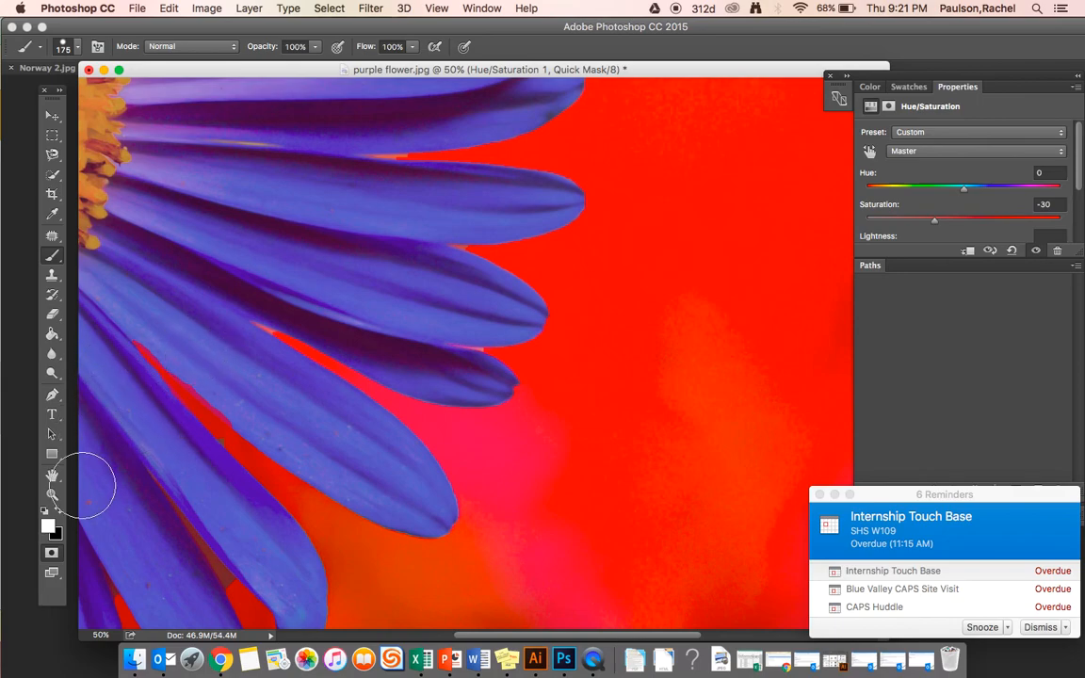
left_click(53, 553)
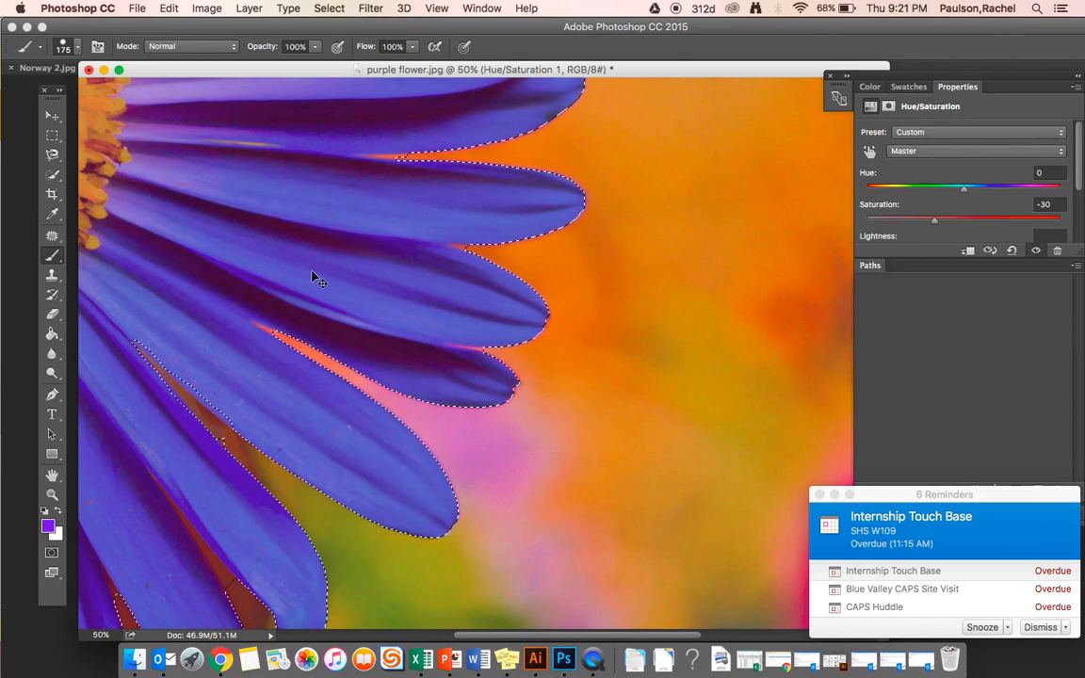
- Save the current selection under the name "flower" and deselect it
scroll(312, 277, "down", 3)
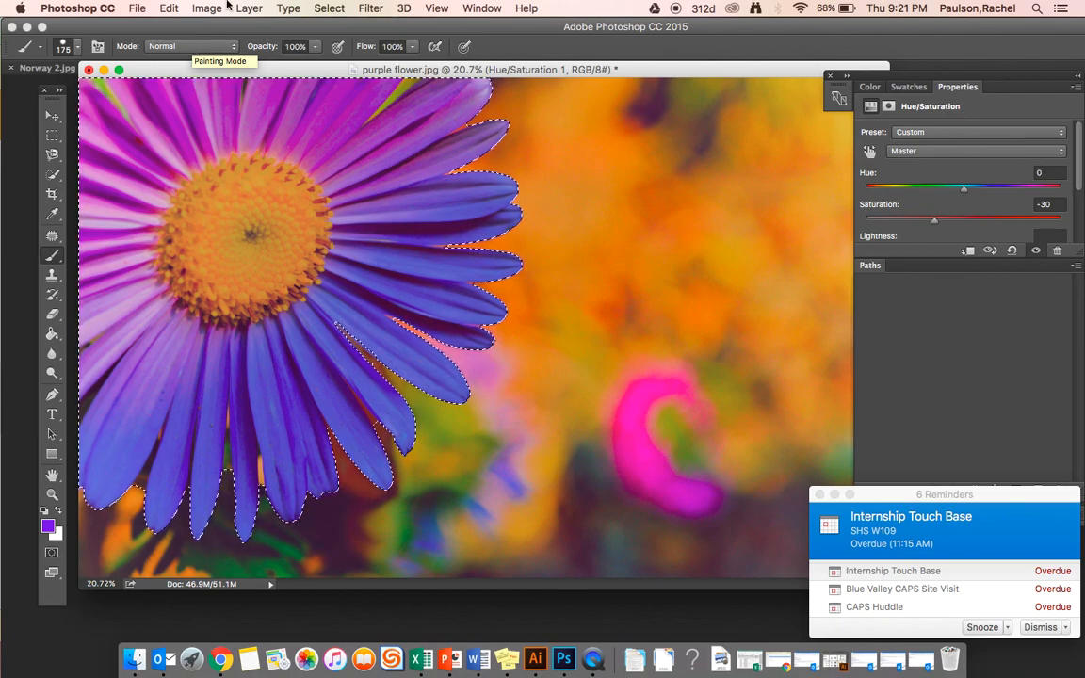
left_click(344, 10)
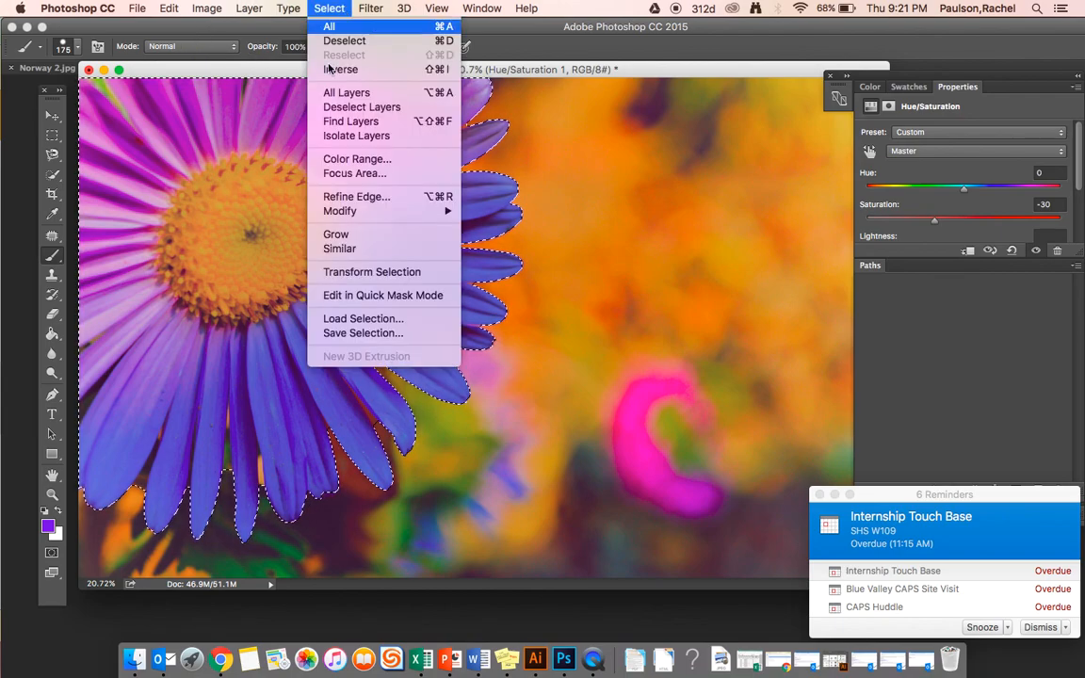
left_click(356, 333)
type("flower")
key("Return")
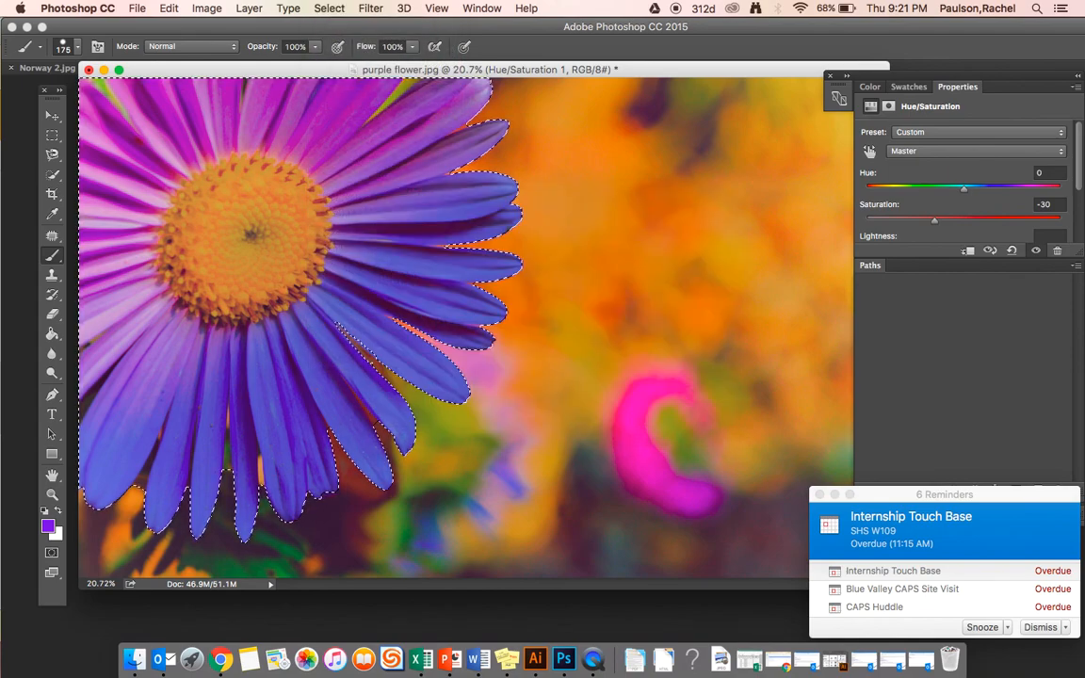
key("super+d")
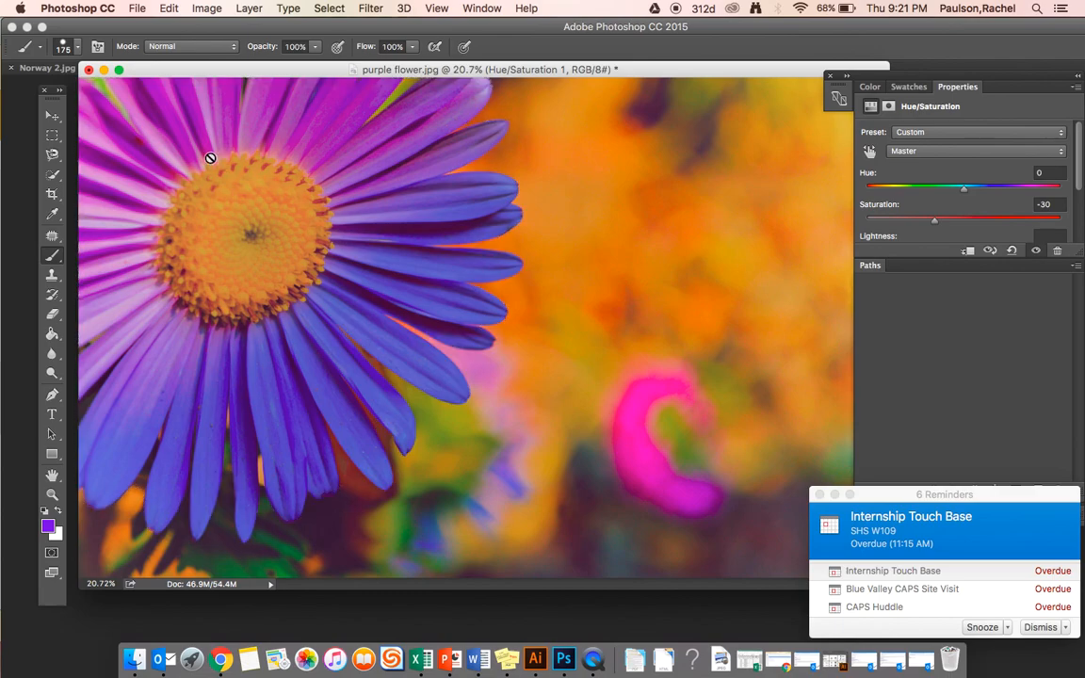
- Close the overdue reminders window that covers the workspace
left_click(819, 495)
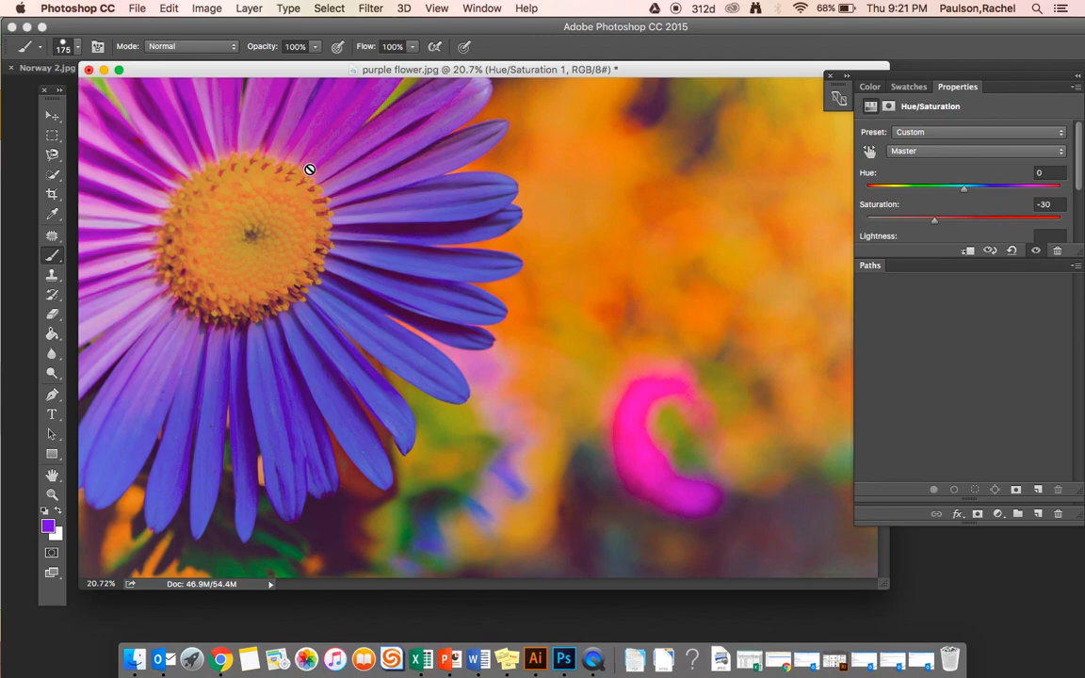
left_click(137, 7)
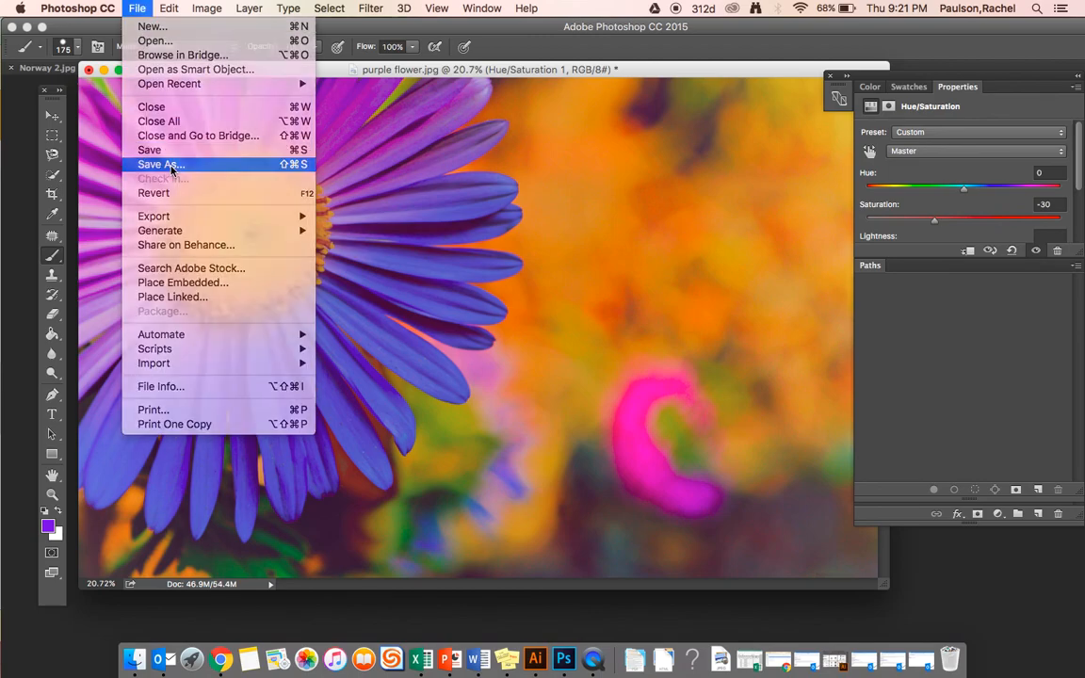
left_click(169, 165)
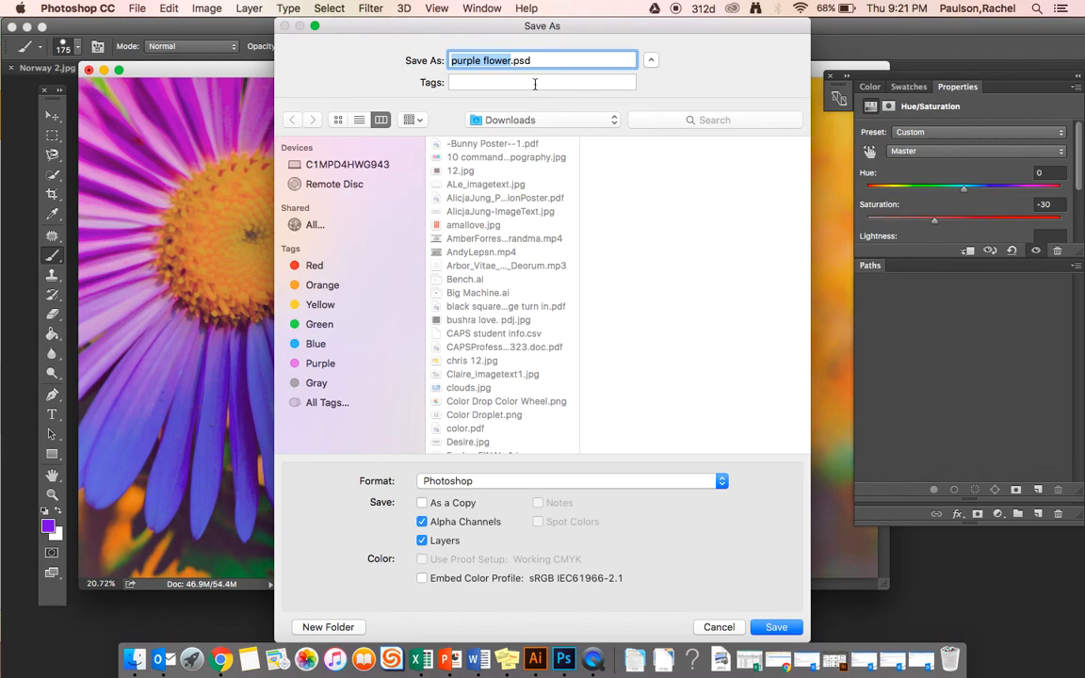
left_click(719, 627)
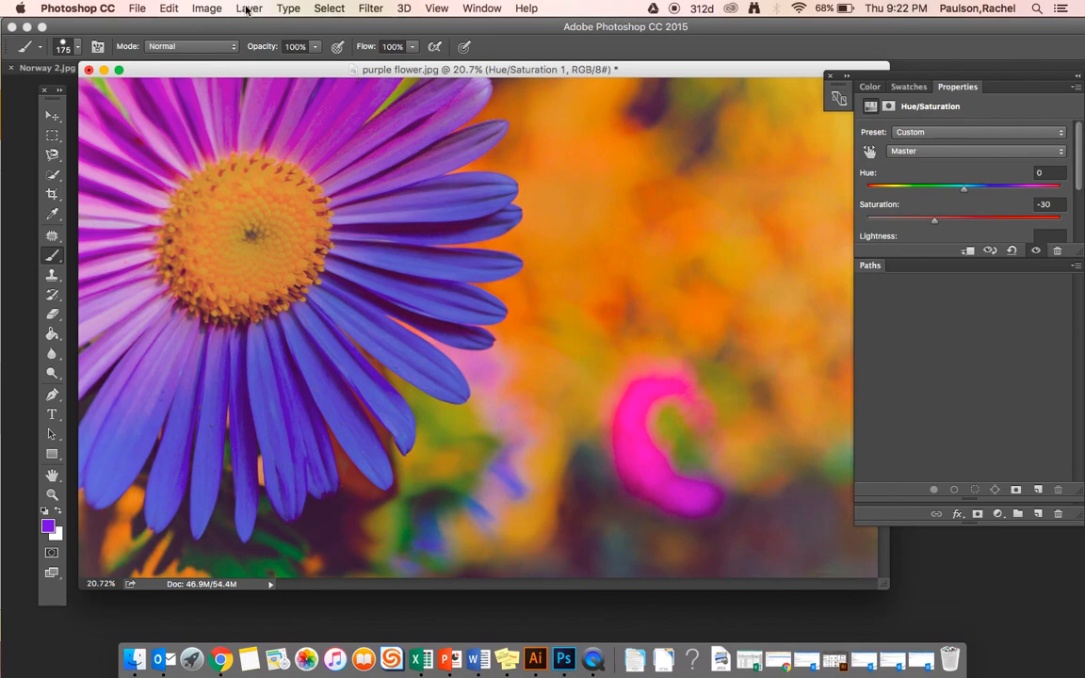
- Load the Hue/Saturation 1 Mask channel of purple flower.jpg as a new selection
left_click(338, 7)
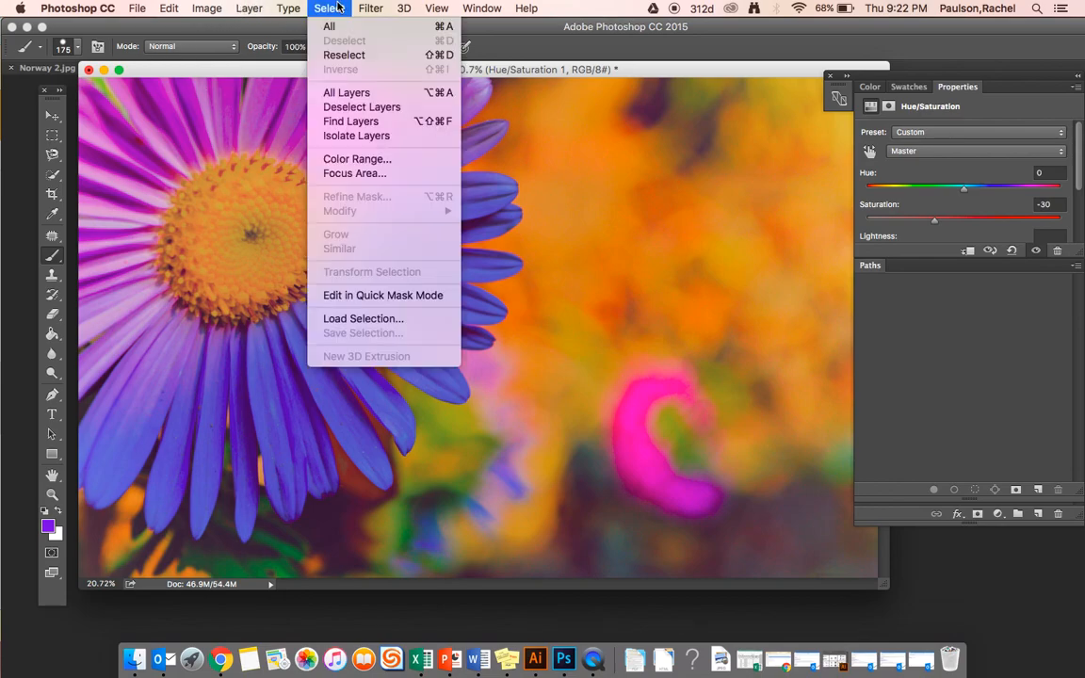
left_click(358, 318)
left_click(561, 249)
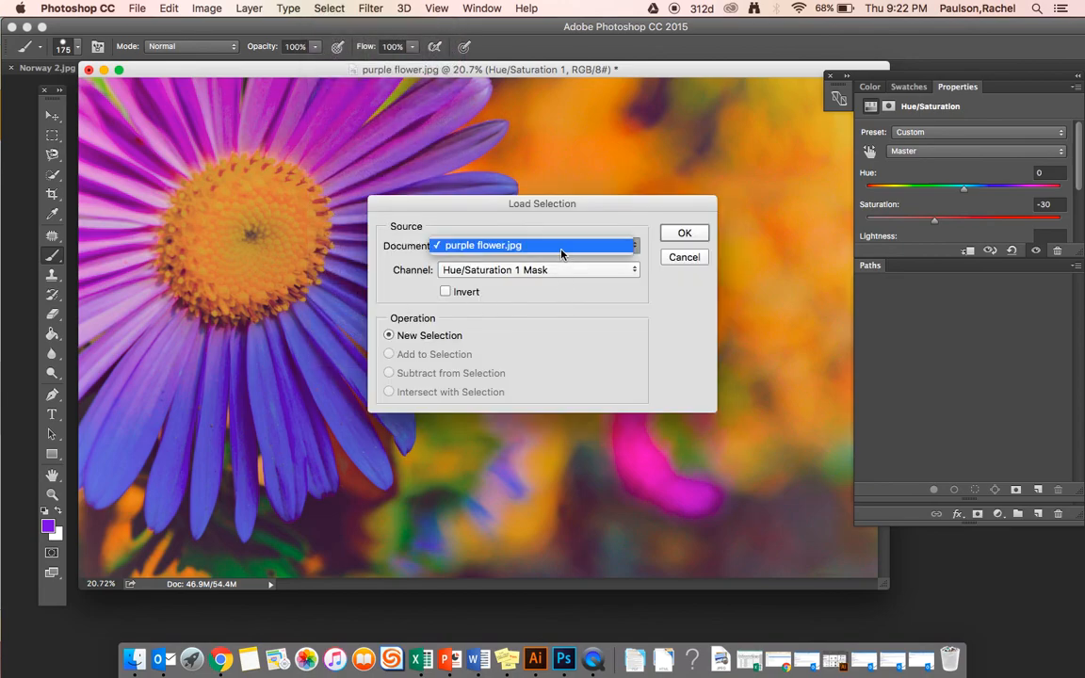
left_click(561, 248)
left_click(491, 245)
left_click(684, 248)
left_click(685, 235)
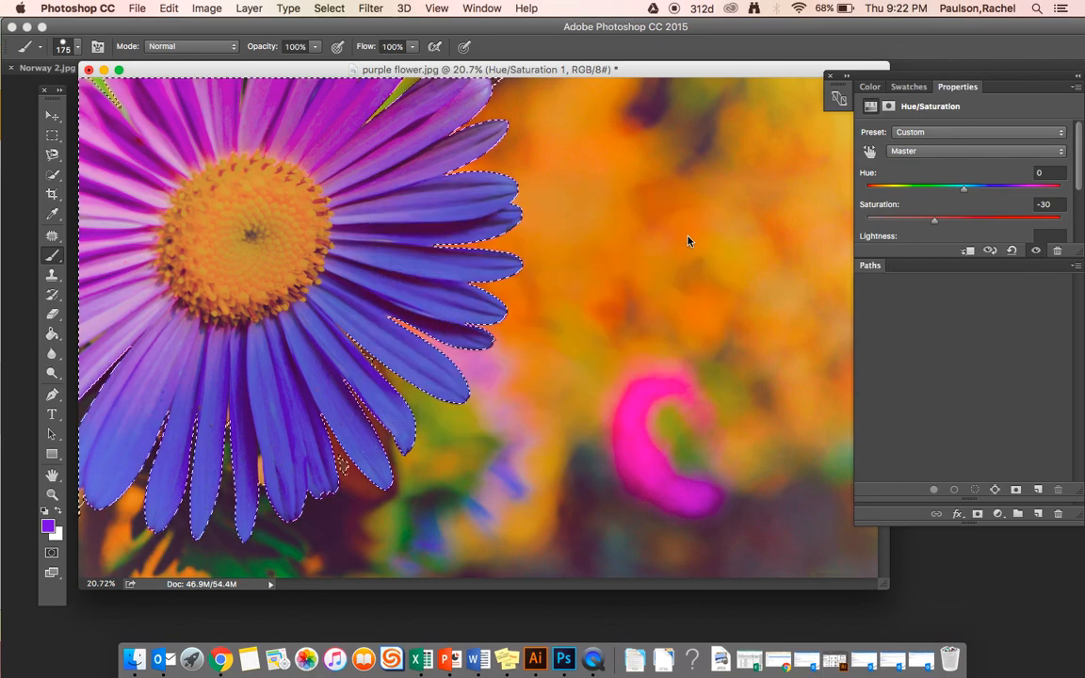
- Try to shift the selected flower to the right with the Move tool and undo the attempt
left_click(52, 117)
left_click_drag(316, 192, 420, 203)
key("super+z")
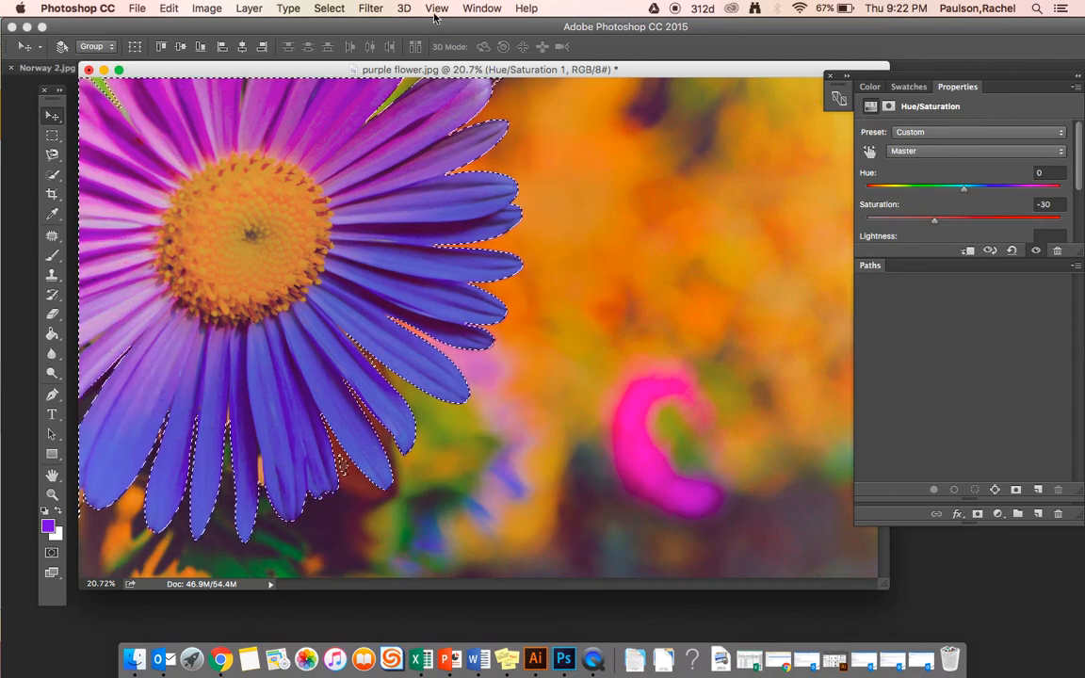
- Display the document's layers and make the Background layer active
left_click(481, 8)
left_click(490, 328)
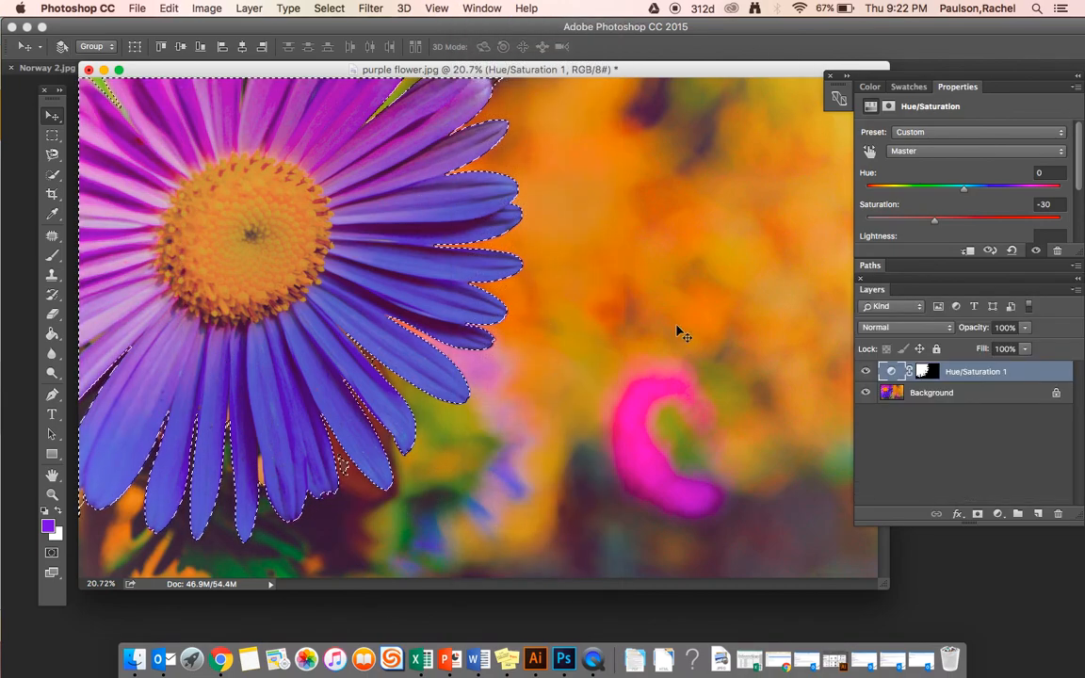
left_click(918, 395)
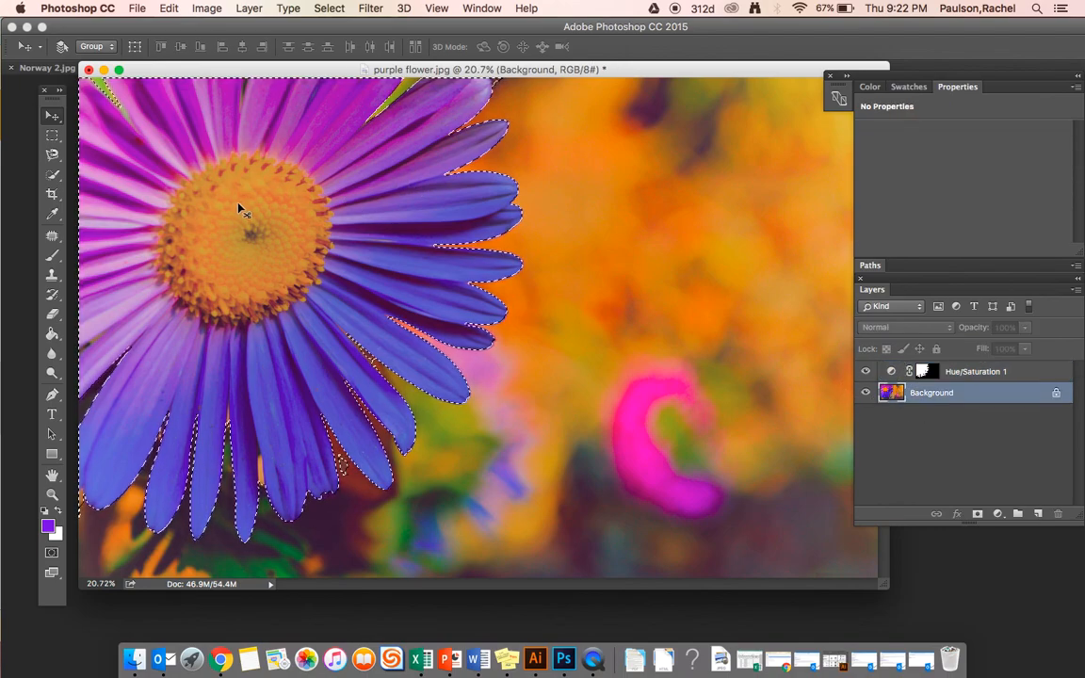
- Try moving the selected flower pixels on the Background layer and undo the move
left_click_drag(243, 210, 289, 122)
left_click_drag(243, 62, 256, 141)
key("super+z")
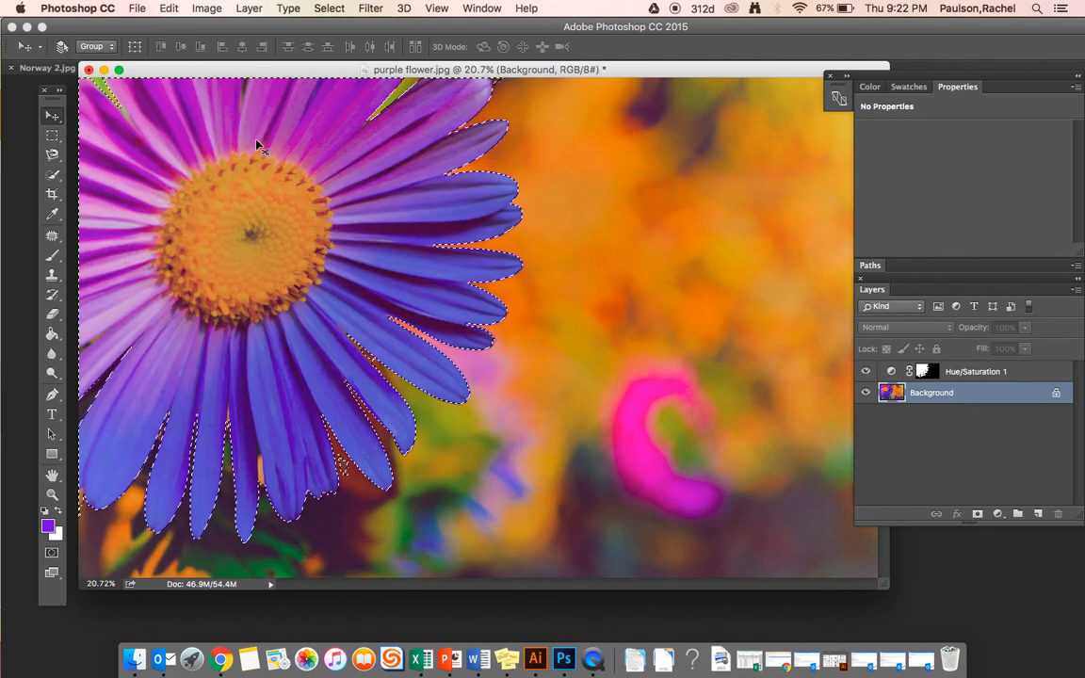
- Deselect the flower
key("super+d")
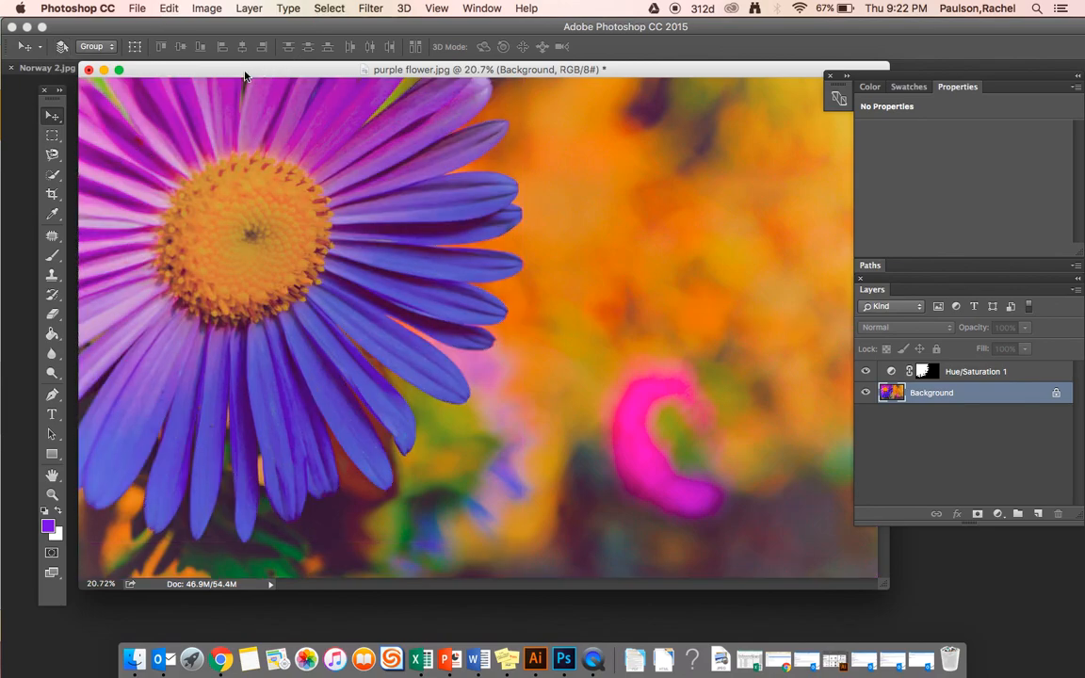